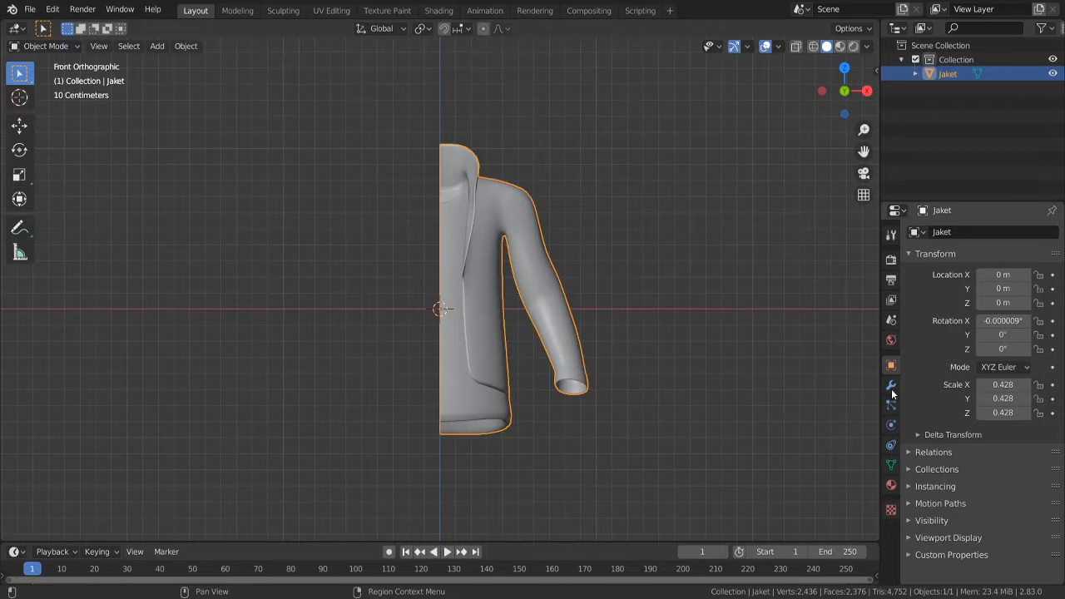
- Add a Mirror modifier on the X axis to the jacket and turn on its Clipping option
{"action": "left_click", "coordinate": [891, 386]}
{"action": "left_click", "coordinate": [951, 232]}
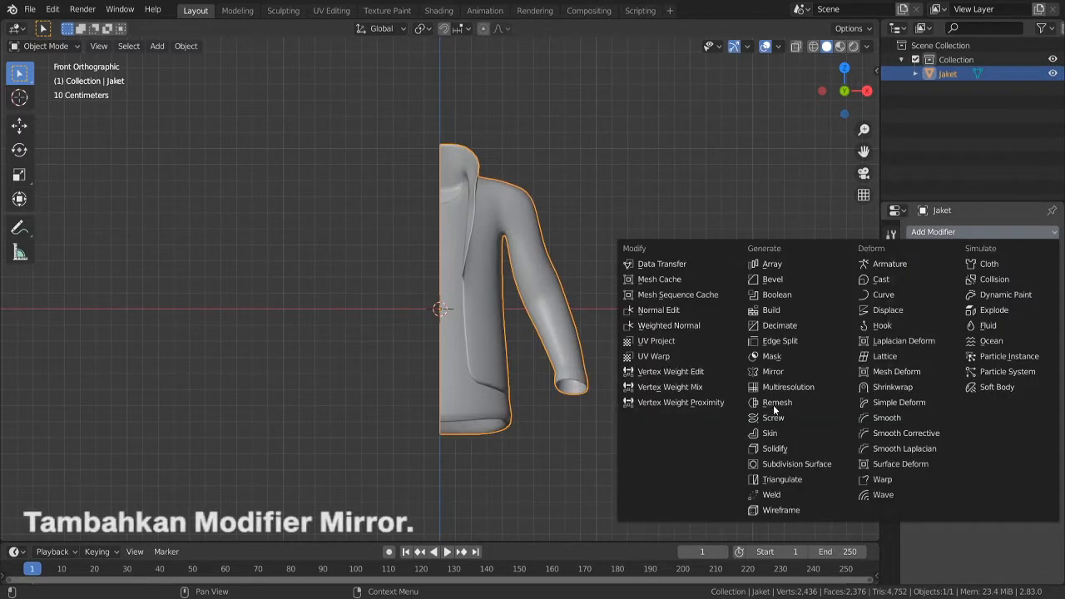
{"action": "left_click", "coordinate": [773, 371]}
{"action": "middle_click_drag", "start_coordinate": [773, 371], "coordinate": [661, 310]}
{"action": "key", "text": "Tab"}
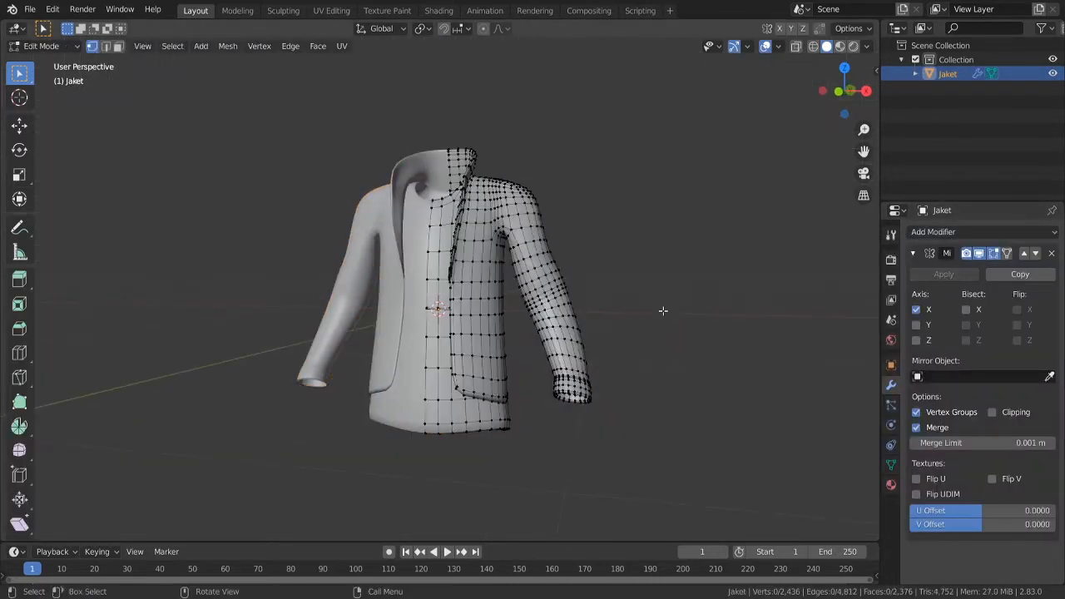
{"action": "left_click", "coordinate": [991, 412]}
{"action": "middle_click_drag", "start_coordinate": [799, 358], "coordinate": [527, 265]}
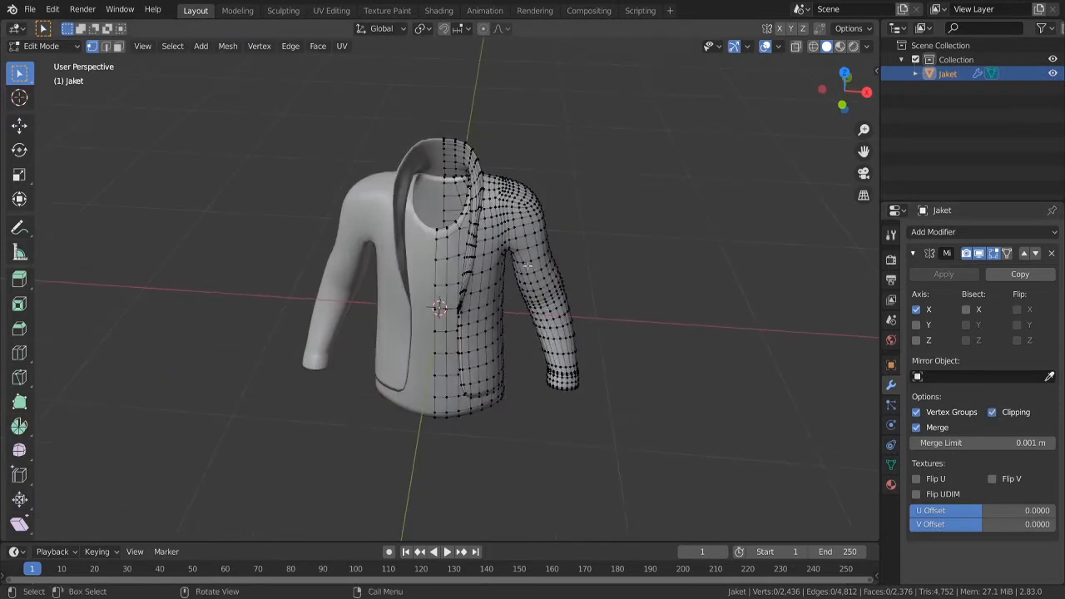
- Select the centre edge loops of the shirt and collar and move them along X so they stick to the mirror plane
{"action": "double_click", "coordinate": [434, 247]}
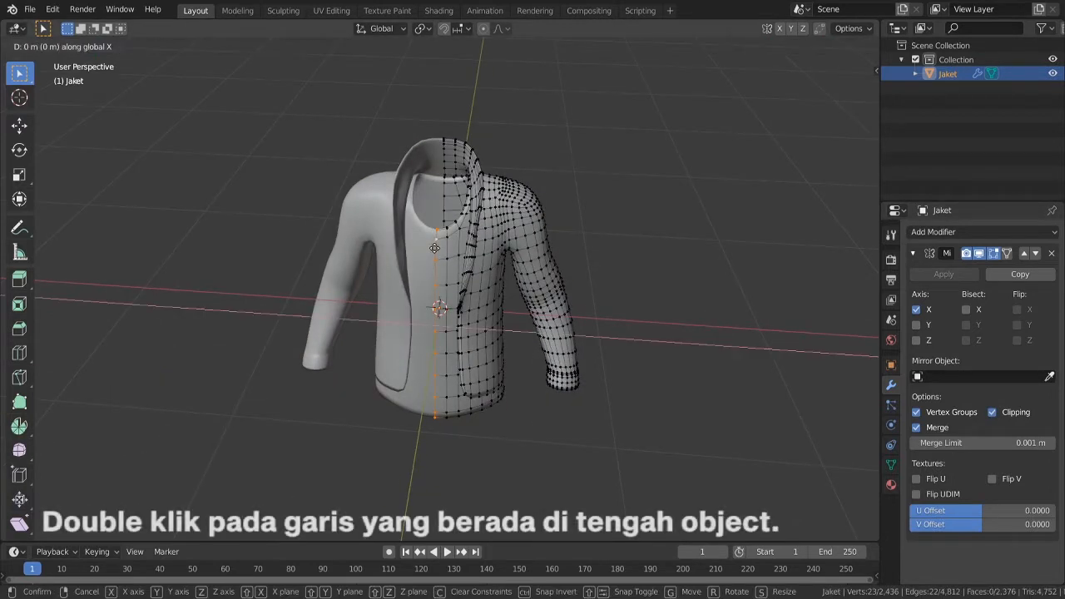
{"action": "key", "text": "g"}
{"action": "right_click", "coordinate": [440, 165]}
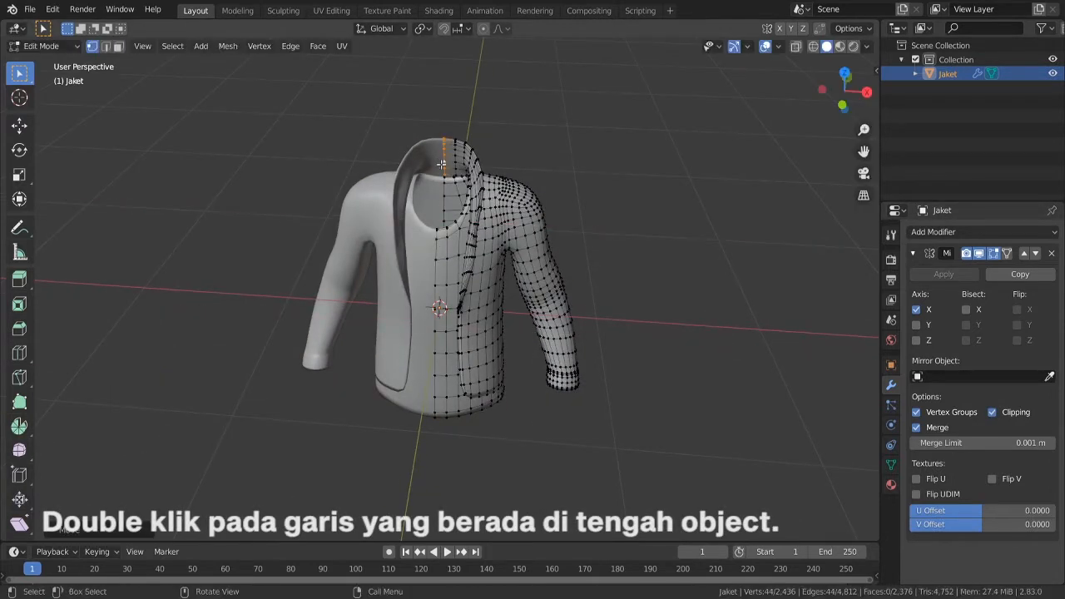
{"action": "double_click", "coordinate": [448, 191]}
{"action": "key", "text": "g"}
{"action": "left_click", "coordinate": [451, 188]}
{"action": "middle_click_drag", "start_coordinate": [657, 300], "coordinate": [720, 288]}
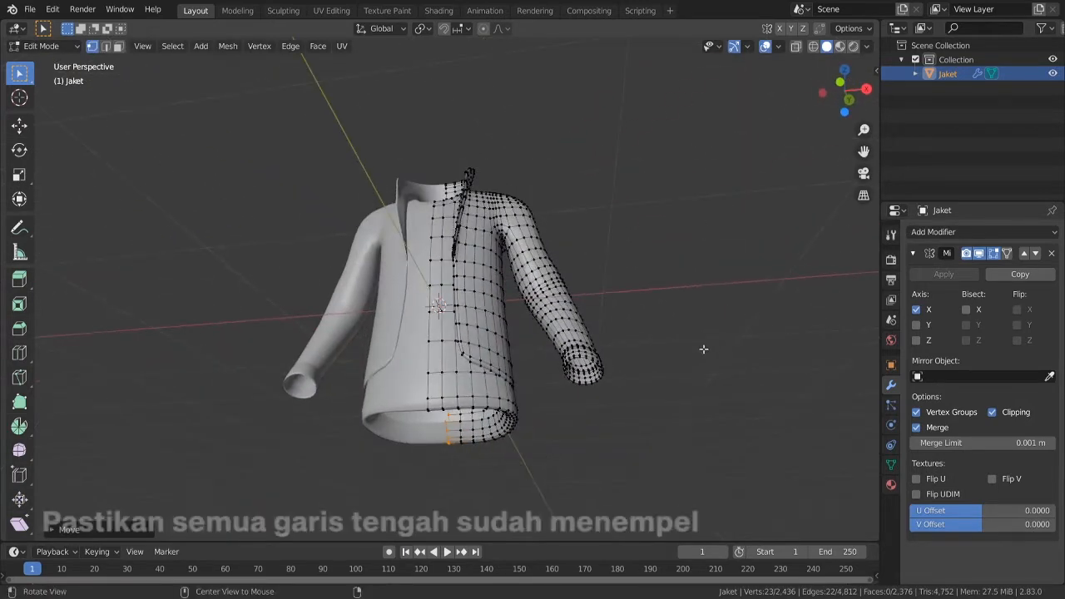
- Mark the edge loop inside the sleeve cuff as a seam
{"action": "middle_click_drag", "start_coordinate": [681, 336], "coordinate": [655, 250]}
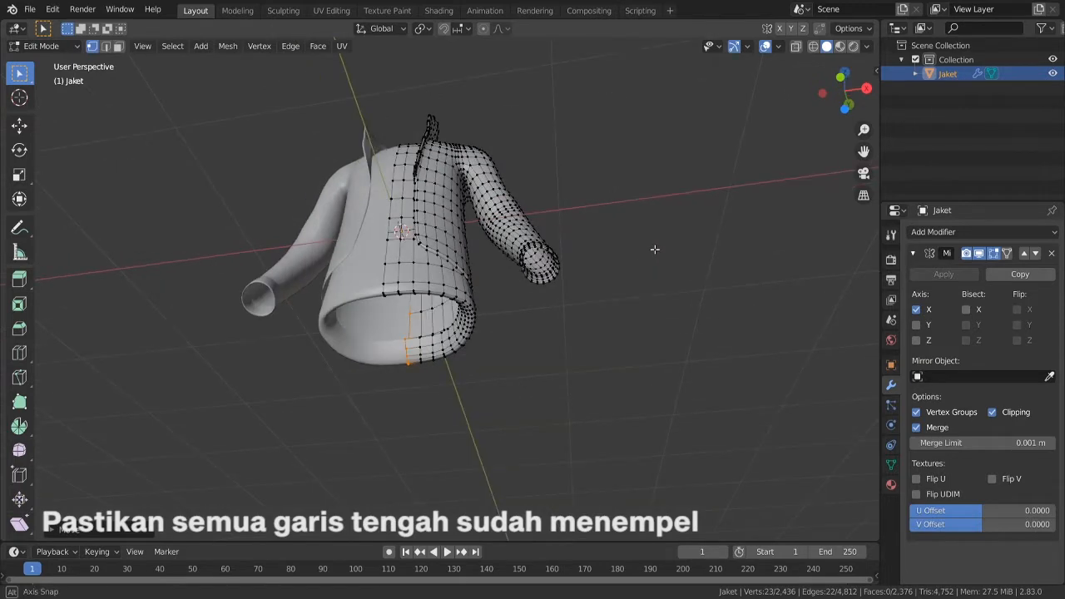
{"action": "scroll", "coordinate": [641, 250], "scroll_direction": "up", "scroll_amount": 5}
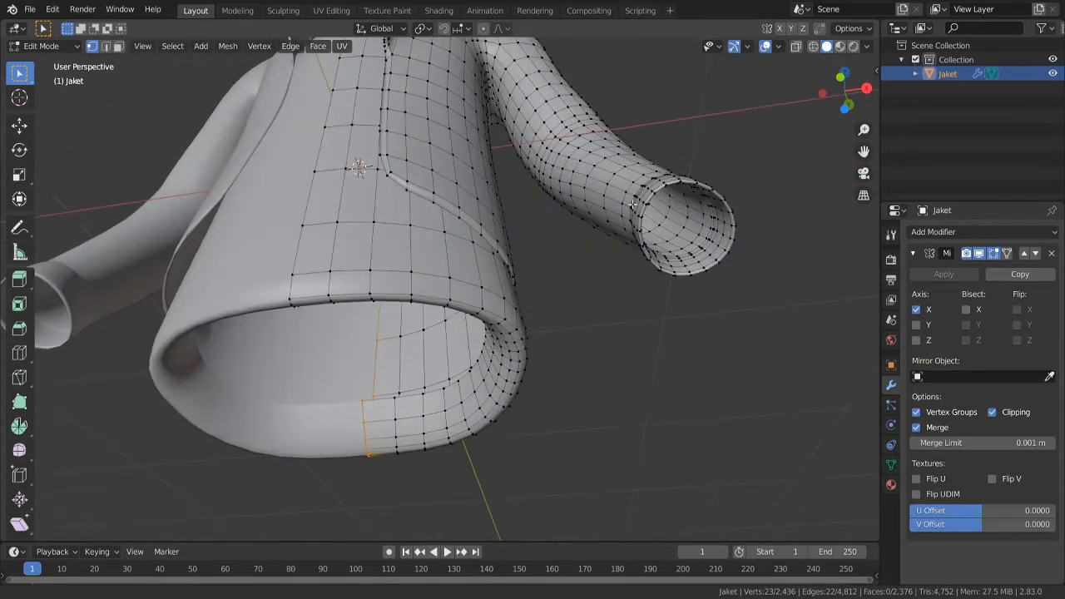
{"action": "middle_click_drag", "start_coordinate": [778, 206], "coordinate": [738, 236]}
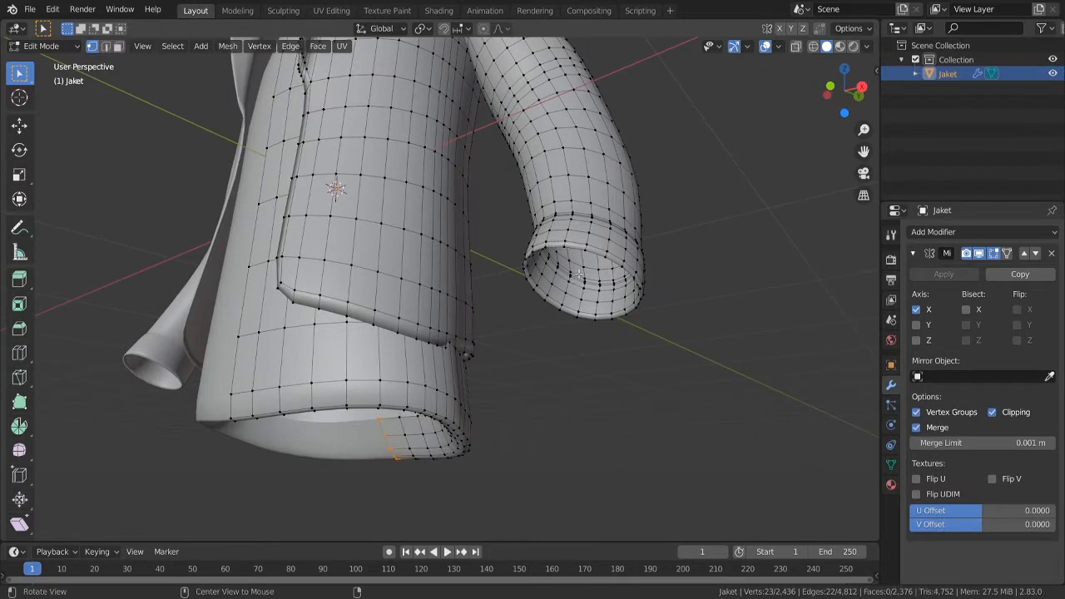
{"action": "key", "text": "g"}
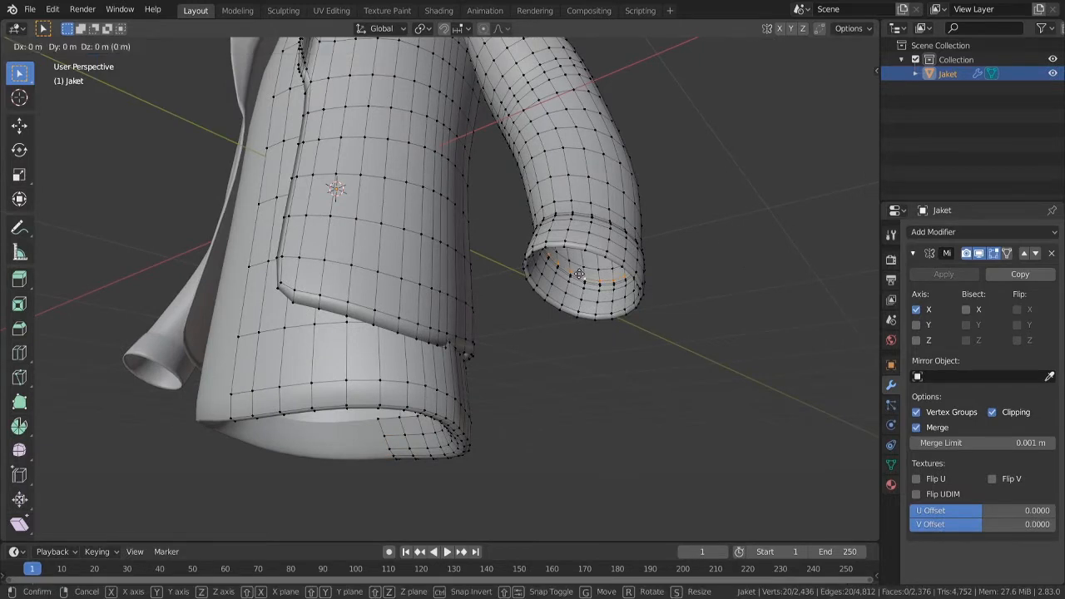
{"action": "left_click", "coordinate": [590, 284]}
{"action": "key", "text": "ctrl+e"}
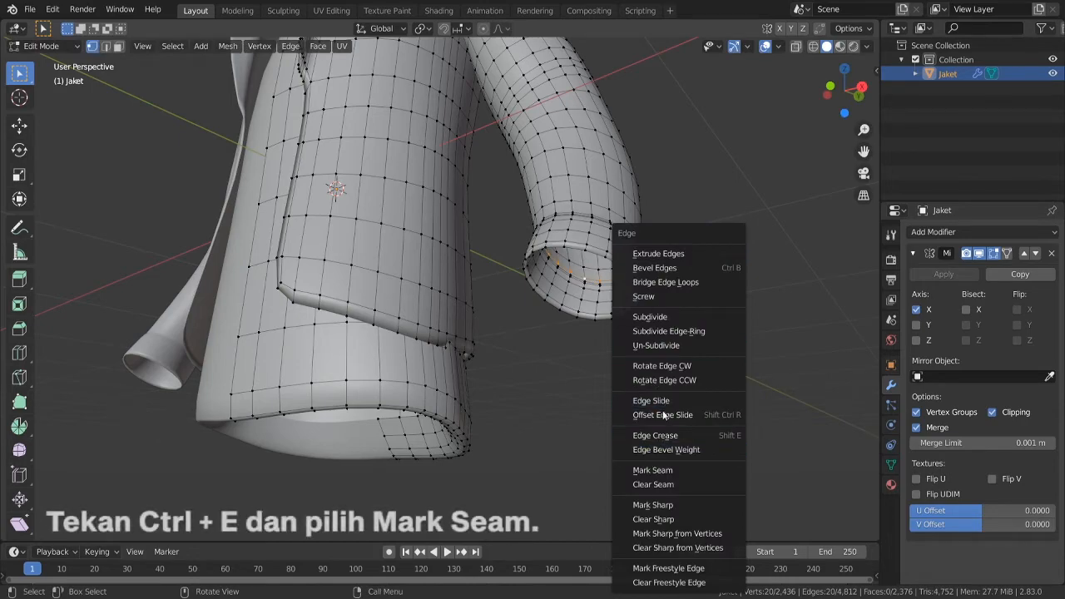
{"action": "left_click", "coordinate": [660, 470]}
- Mark the edge loop running along the jacket's side and the underside of the sleeve as a seam
{"action": "middle_click_drag", "start_coordinate": [660, 469], "coordinate": [764, 218]}
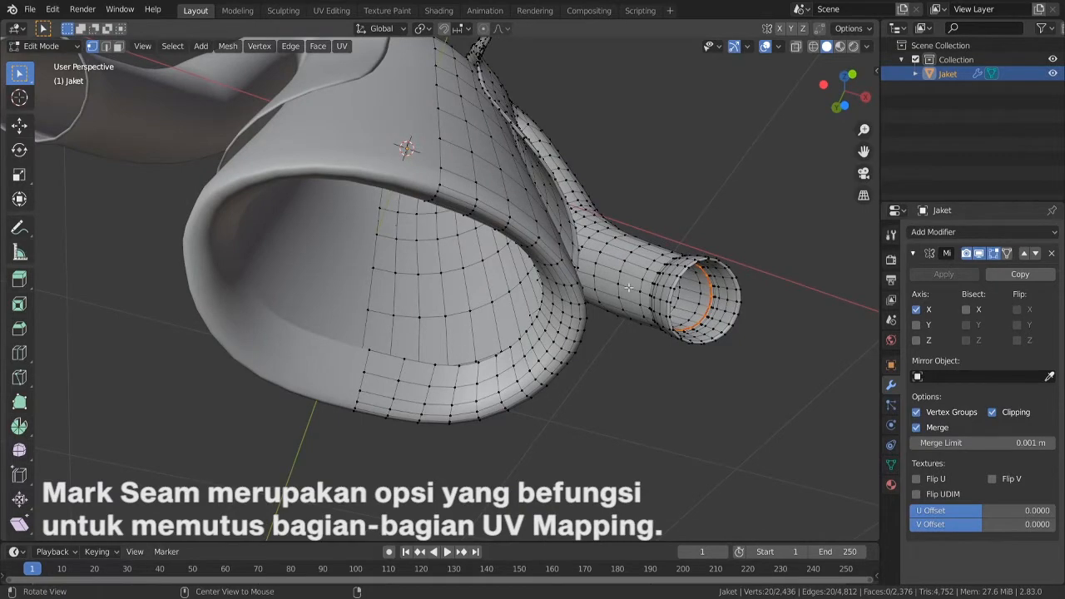
{"action": "middle_click_drag", "start_coordinate": [628, 287], "coordinate": [769, 232]}
{"action": "scroll", "coordinate": [760, 224], "scroll_direction": "up", "scroll_amount": 1}
{"action": "scroll", "coordinate": [758, 223], "scroll_direction": "down", "scroll_amount": 4}
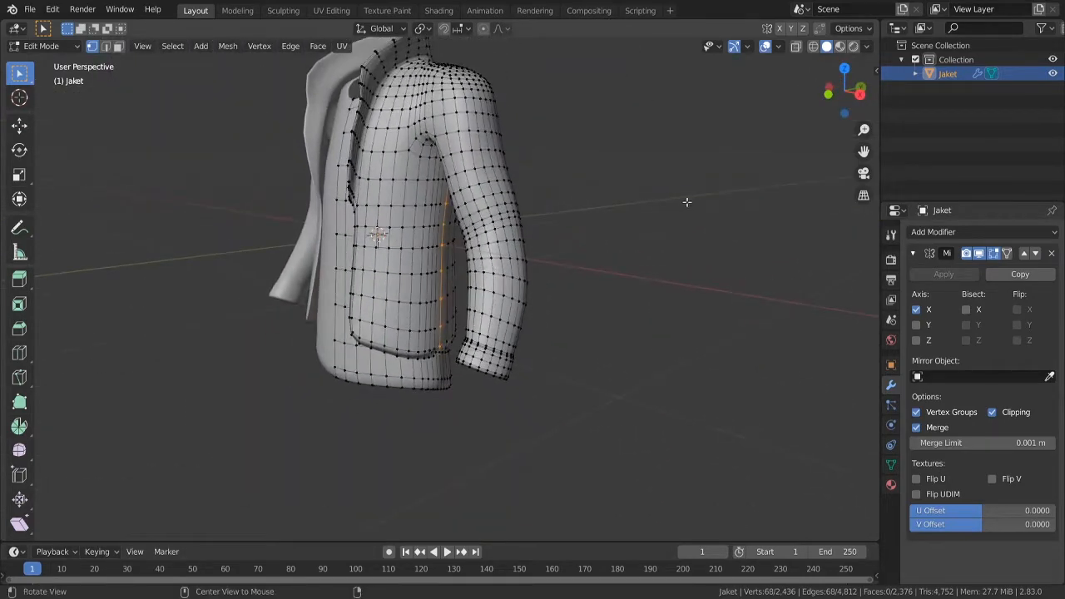
{"action": "left_click_drag", "start_coordinate": [687, 202], "coordinate": [699, 143], "text": "alt"}
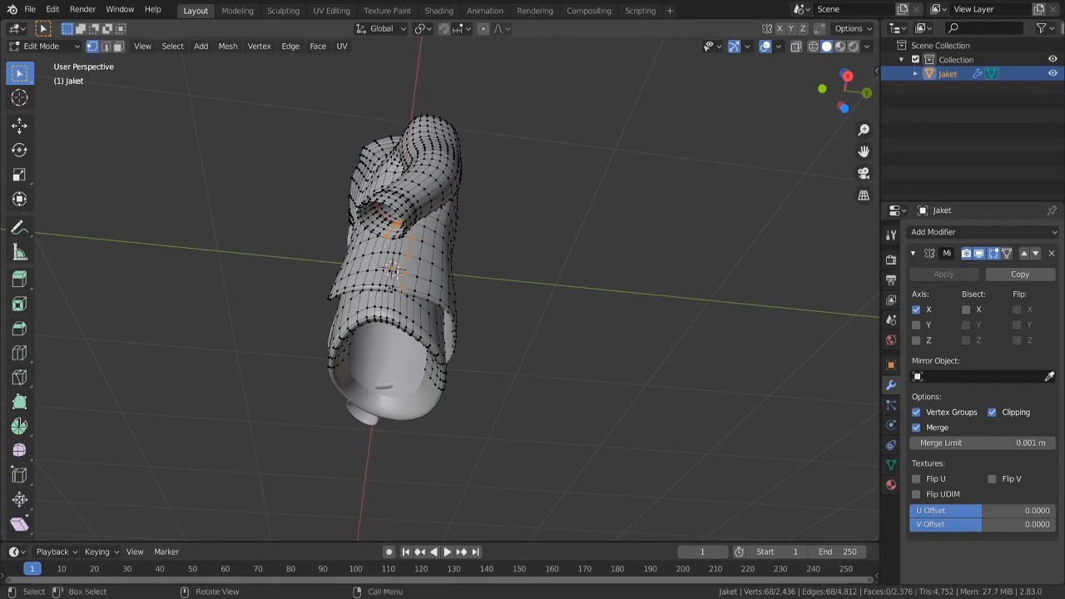
{"action": "middle_click_drag", "start_coordinate": [501, 259], "coordinate": [584, 295]}
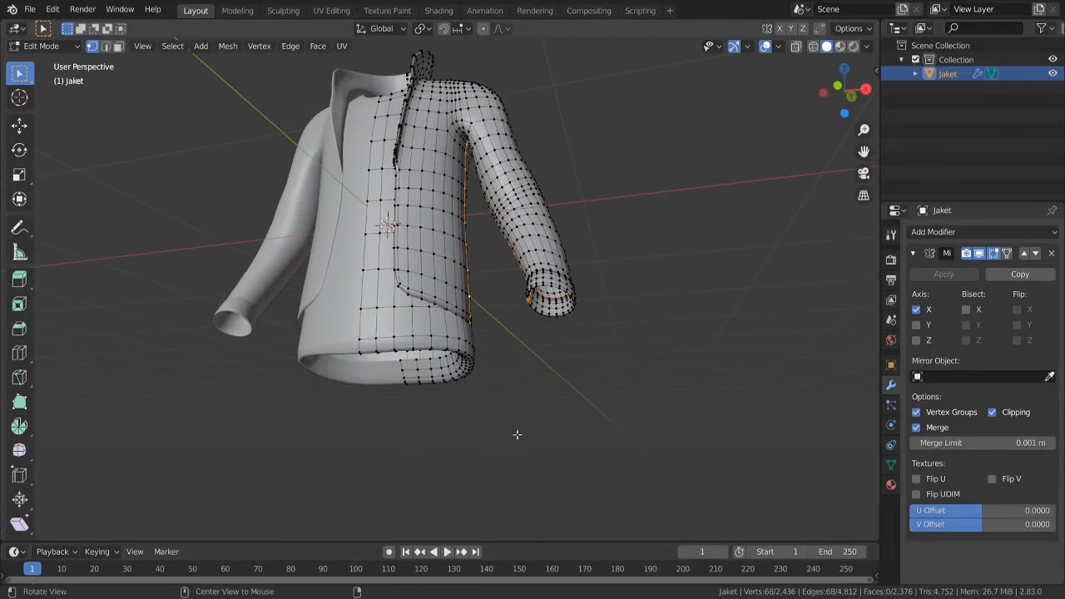
{"action": "middle_click_drag", "start_coordinate": [623, 405], "coordinate": [436, 261]}
{"action": "key", "text": "ctrl+e"}
{"action": "left_click", "coordinate": [623, 315]}
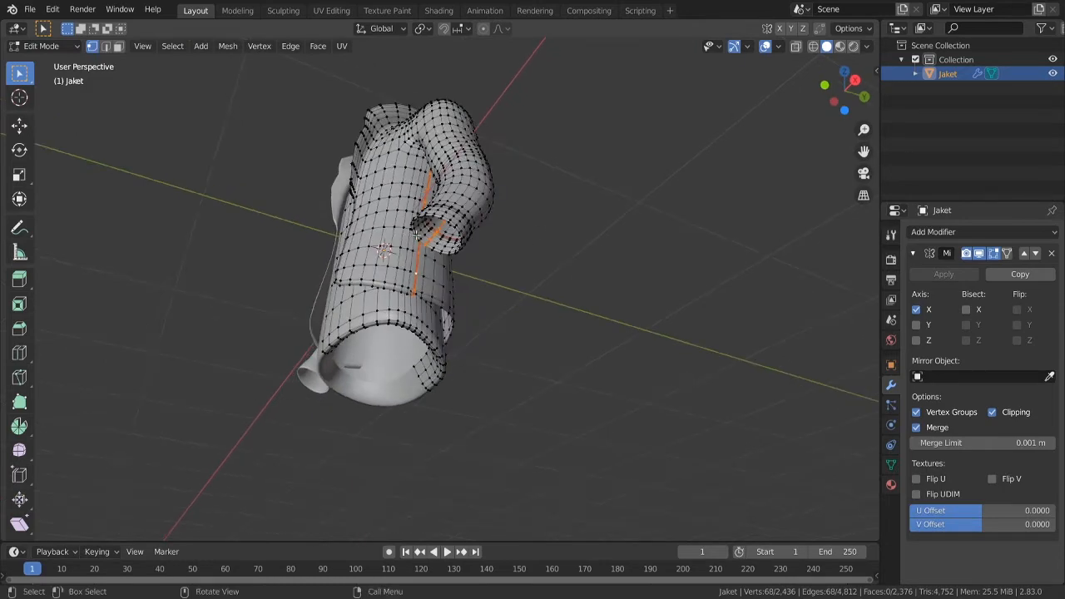
- Mark the edge loop that circles the jacket's shoulder as a seam
{"action": "middle_click_drag", "start_coordinate": [492, 207], "coordinate": [641, 219]}
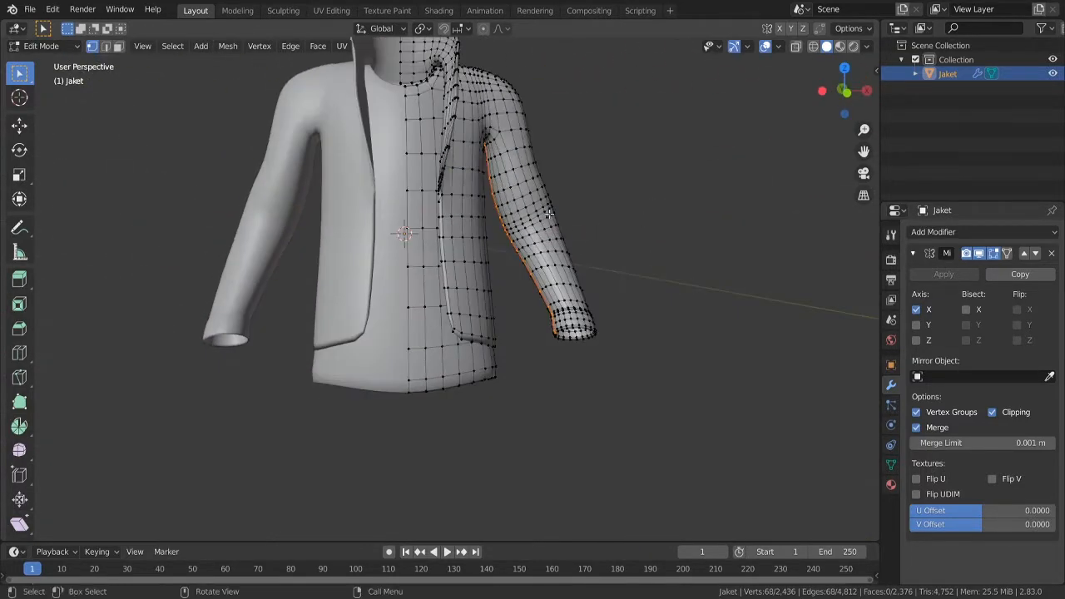
{"action": "middle_click_drag", "start_coordinate": [549, 215], "coordinate": [595, 171]}
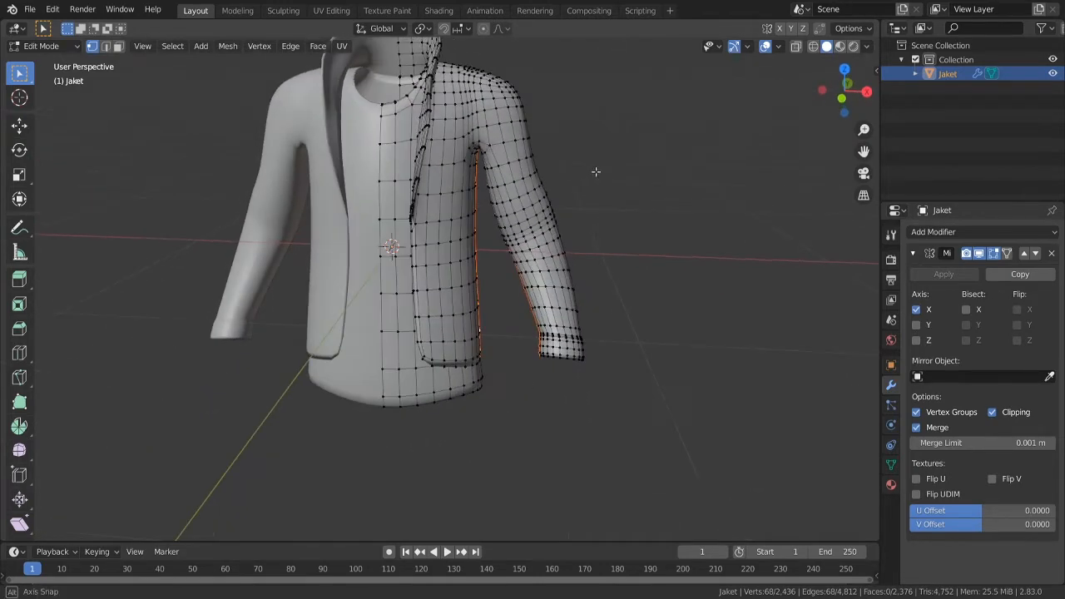
{"action": "middle_click_drag", "start_coordinate": [480, 130], "coordinate": [592, 134]}
{"action": "key", "text": "ctrl+e"}
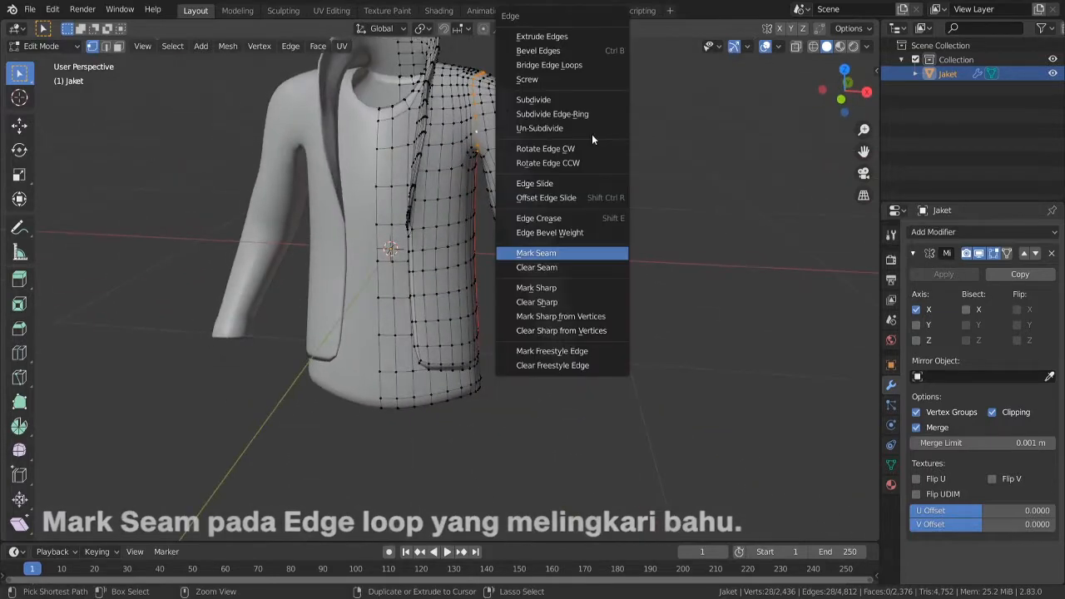
{"action": "left_click", "coordinate": [540, 253]}
- Select the linked outer jacket mesh and hide it, leaving only the inner shirt for editing
{"action": "middle_click_drag", "start_coordinate": [540, 253], "coordinate": [585, 231]}
{"action": "key", "text": "l"}
{"action": "key", "text": "h"}
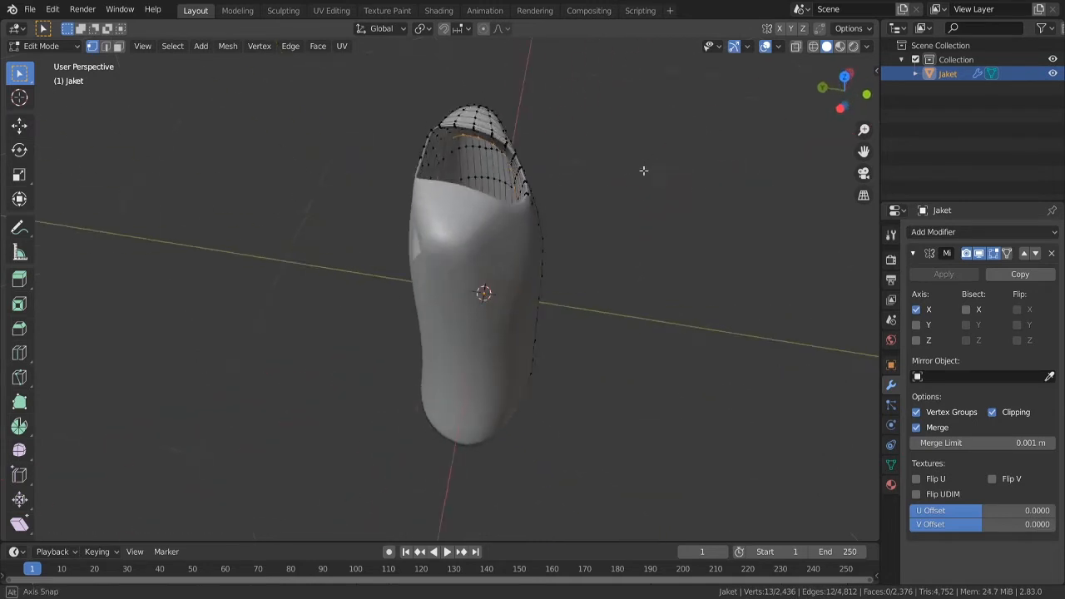
{"action": "middle_click_drag", "start_coordinate": [642, 168], "coordinate": [547, 184]}
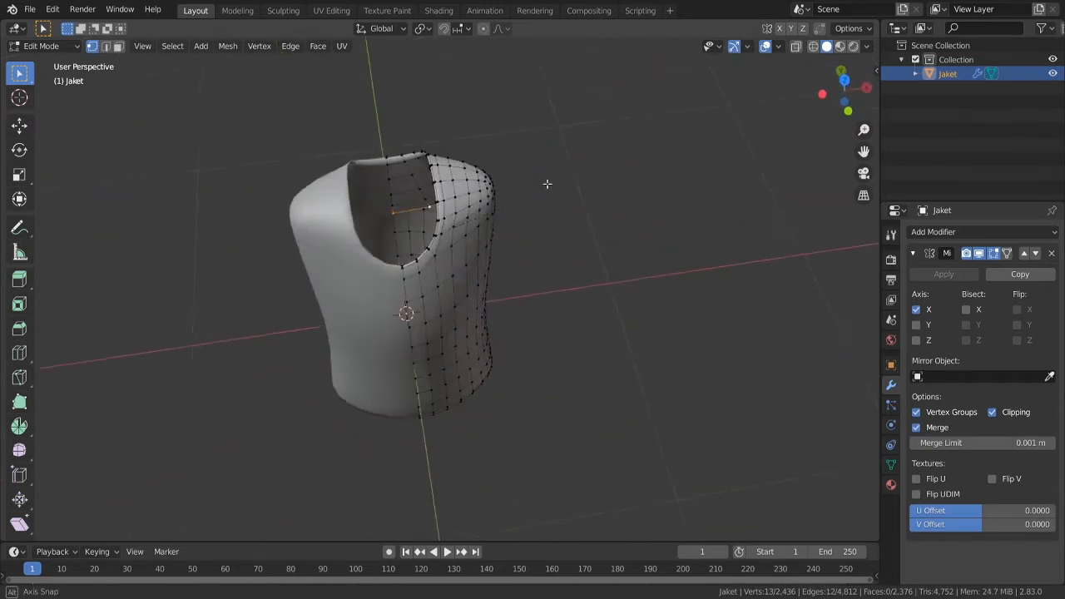
{"action": "key", "text": "s"}
{"action": "key", "text": "x"}
{"action": "right_click", "coordinate": [604, 167]}
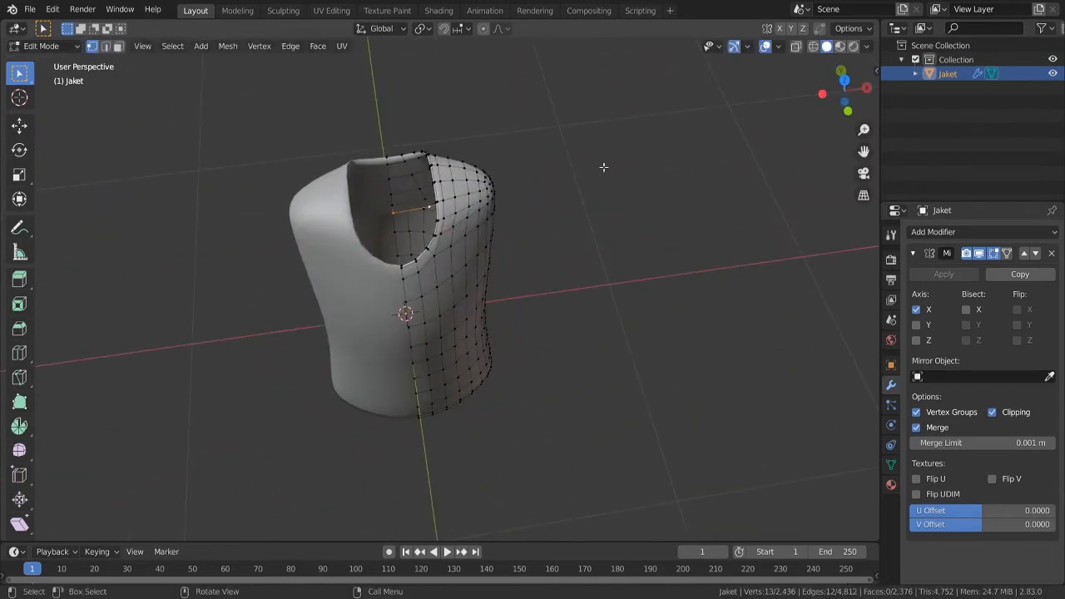
{"action": "key", "text": "Tab"}
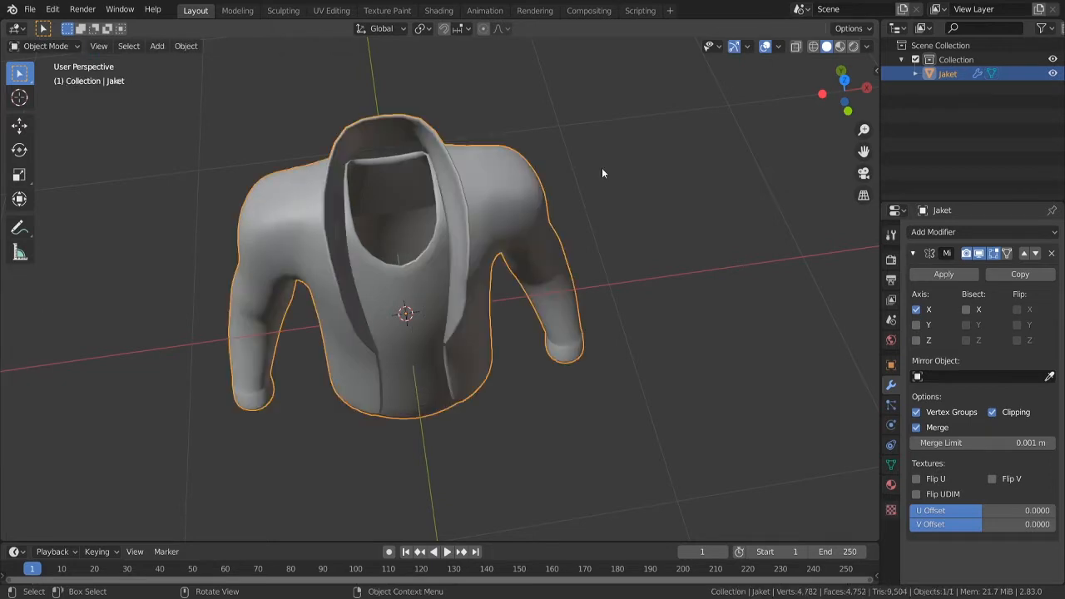
{"action": "key", "text": "Tab"}
- Mark the edge loop along the side and shoulder of the shirt as a seam
{"action": "middle_click_drag", "start_coordinate": [599, 169], "coordinate": [534, 193]}
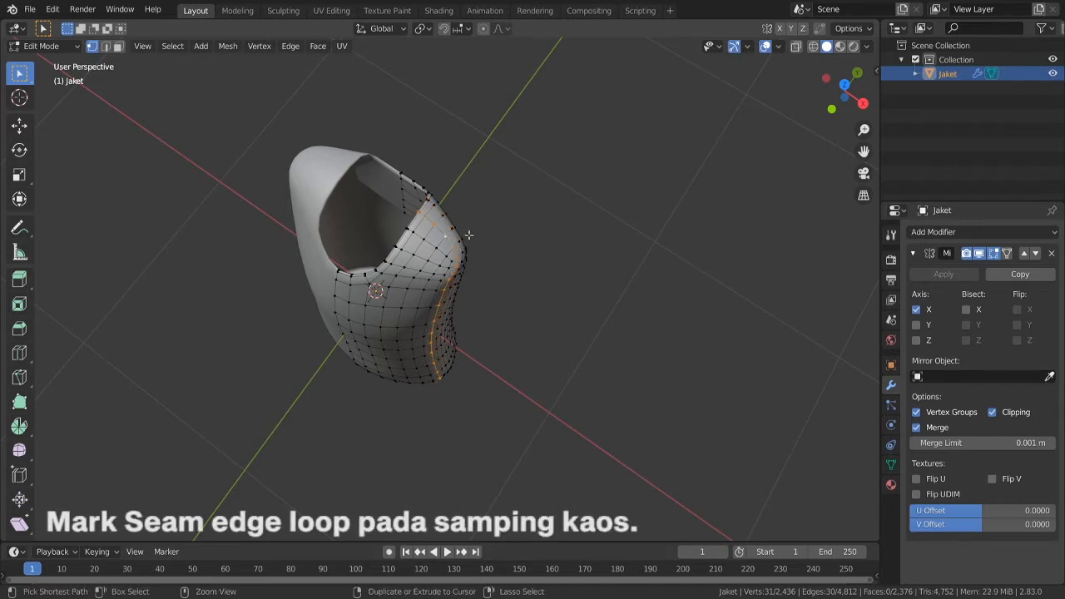
{"action": "key", "text": "ctrl+e"}
{"action": "left_click", "coordinate": [455, 249]}
- Reduce the selection to the shoulder part of the shirt's side loop and clear the seam there
{"action": "middle_click_drag", "start_coordinate": [455, 249], "coordinate": [472, 230]}
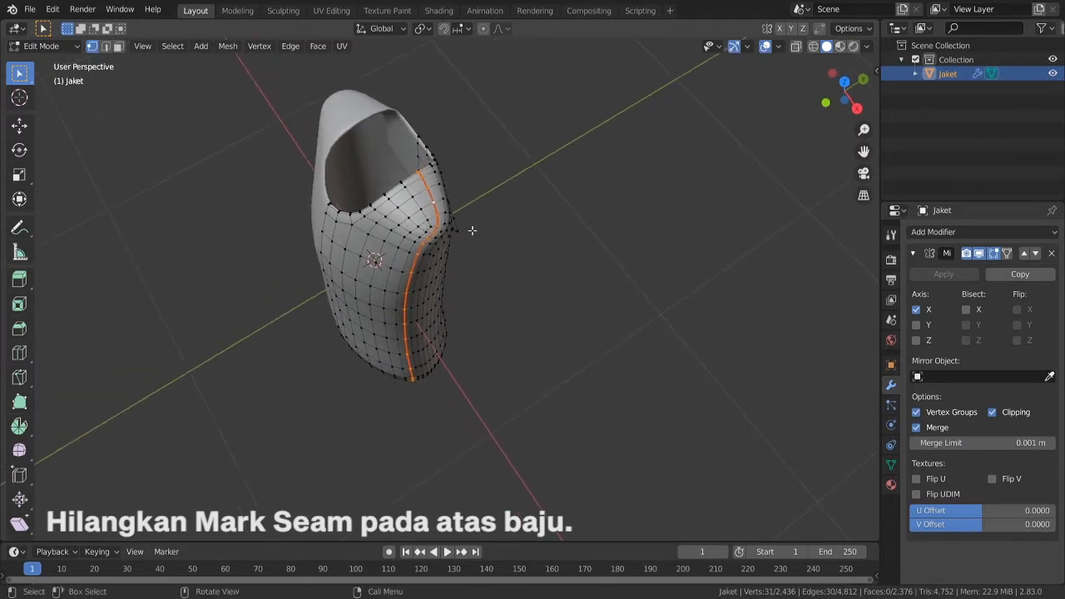
{"action": "left_click", "coordinate": [417, 173]}
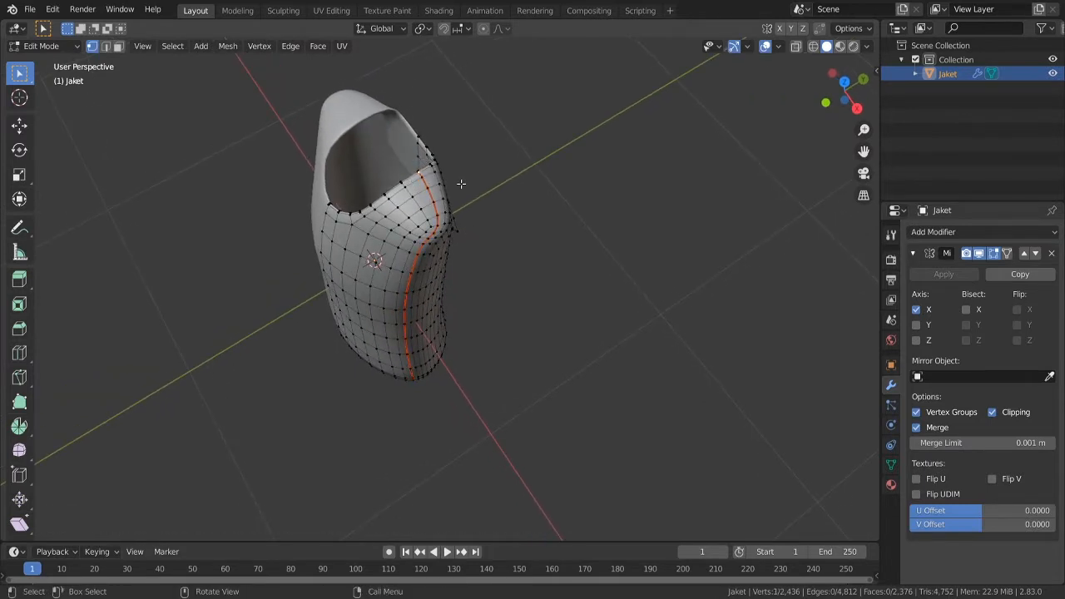
{"action": "key", "text": "ctrl+z"}
{"action": "key", "text": "c"}
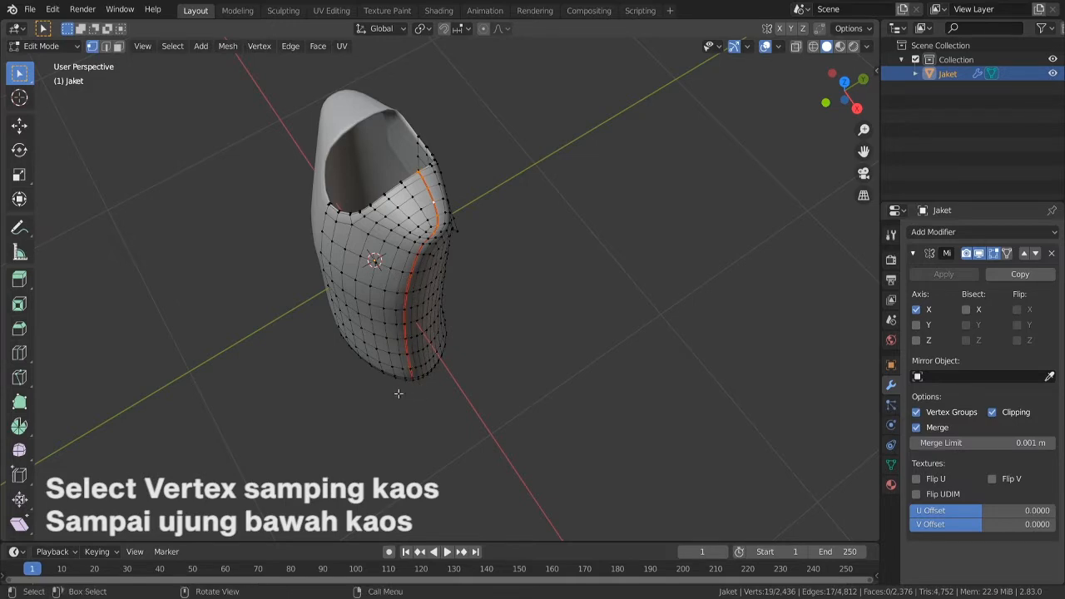
{"action": "middle_click_drag", "start_coordinate": [323, 376], "coordinate": [518, 264]}
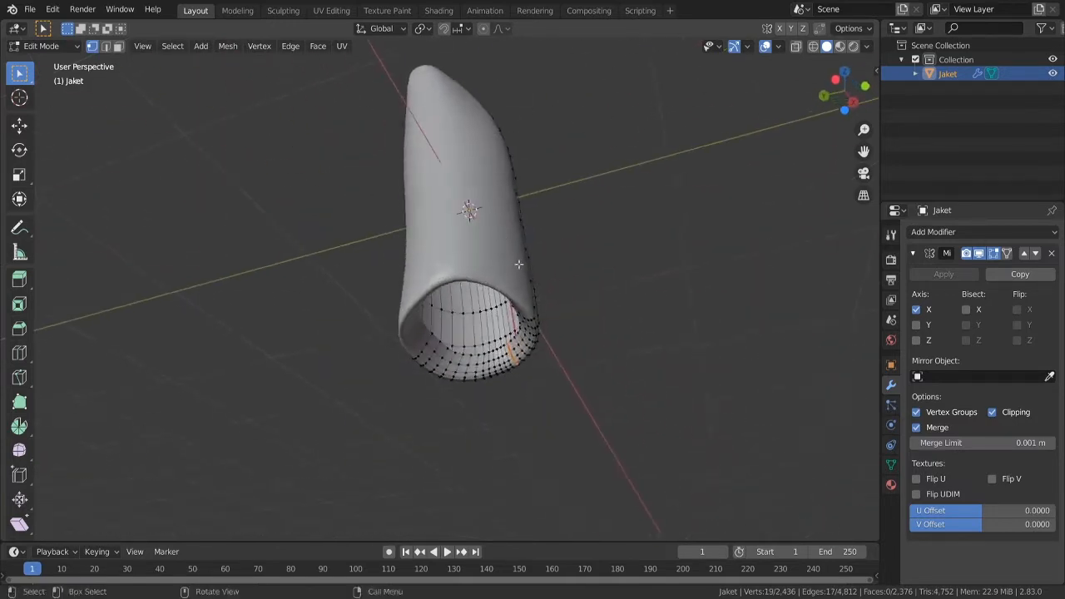
{"action": "middle_click_drag", "start_coordinate": [725, 261], "coordinate": [558, 392]}
{"action": "key", "text": "ctrl+e"}
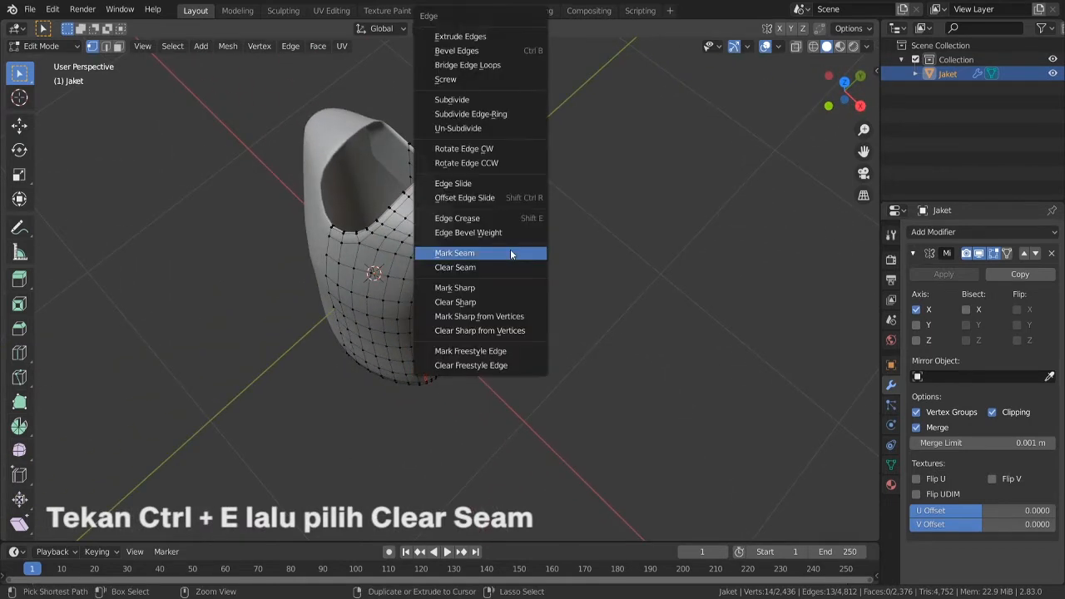
{"action": "left_click", "coordinate": [503, 270]}
{"action": "middle_click_drag", "start_coordinate": [503, 270], "coordinate": [501, 269]}
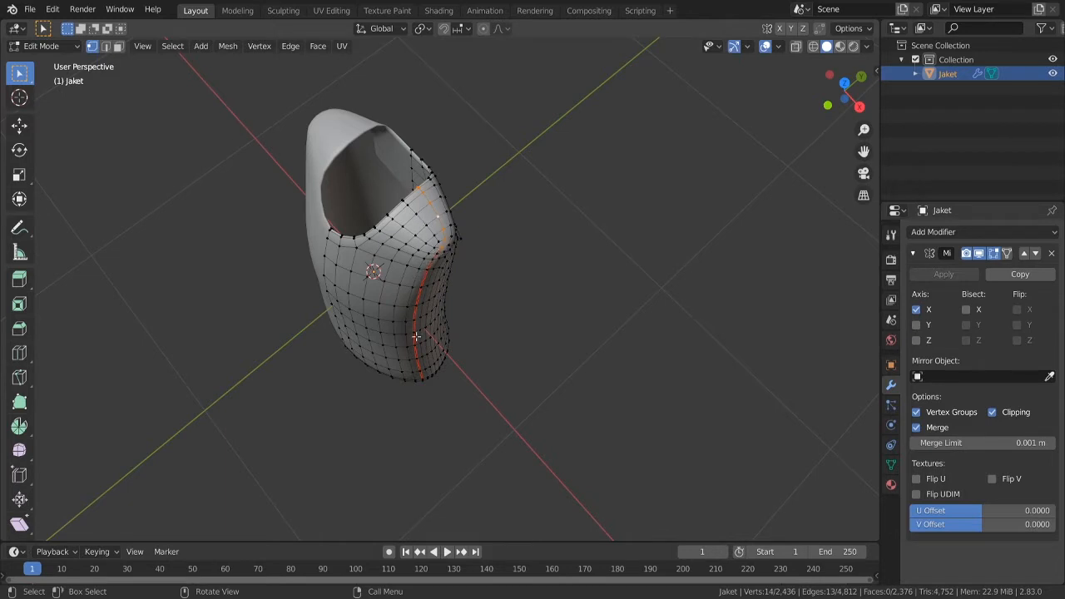
- Reveal the hidden jacket mesh, select only the linked inner shirt and hide it
{"action": "key", "text": "Tab"}
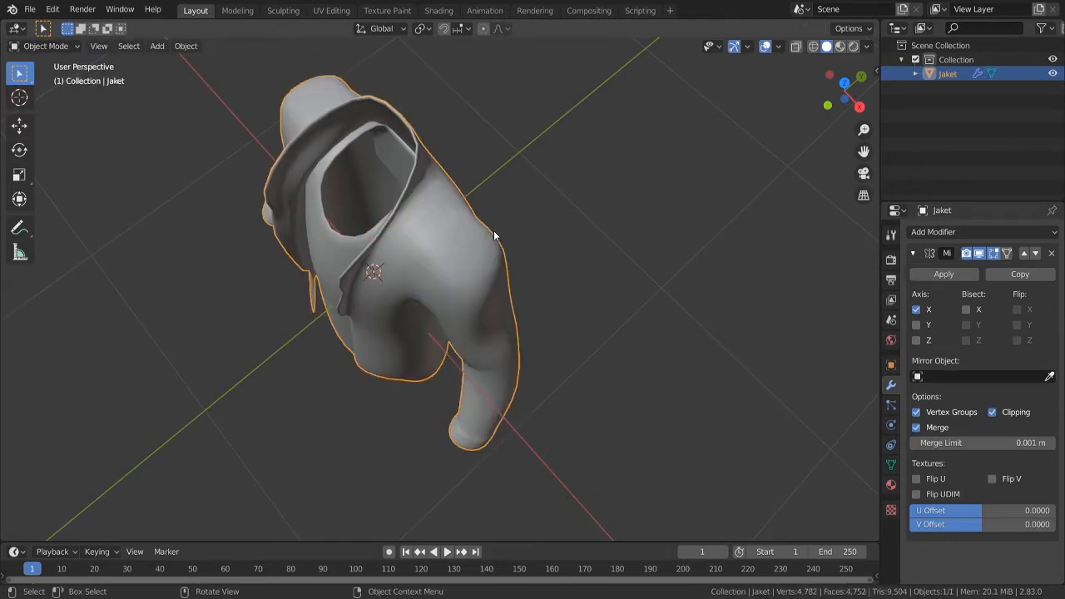
{"action": "middle_click_drag", "start_coordinate": [493, 231], "coordinate": [559, 238]}
{"action": "key", "text": "Tab"}
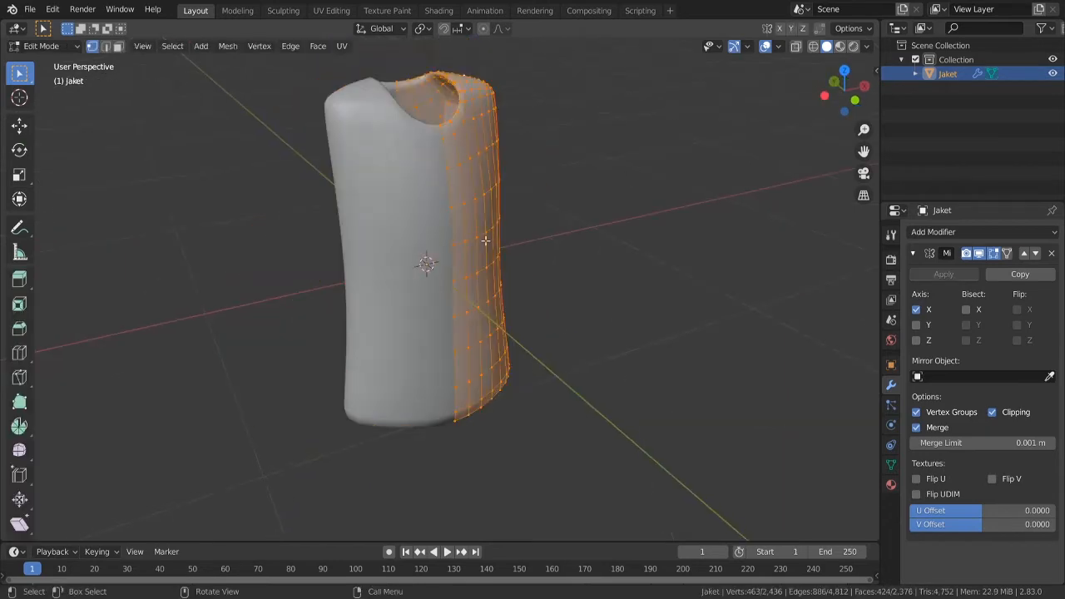
{"action": "key", "text": "alt+h"}
{"action": "key", "text": "alt+a"}
{"action": "key", "text": "l"}
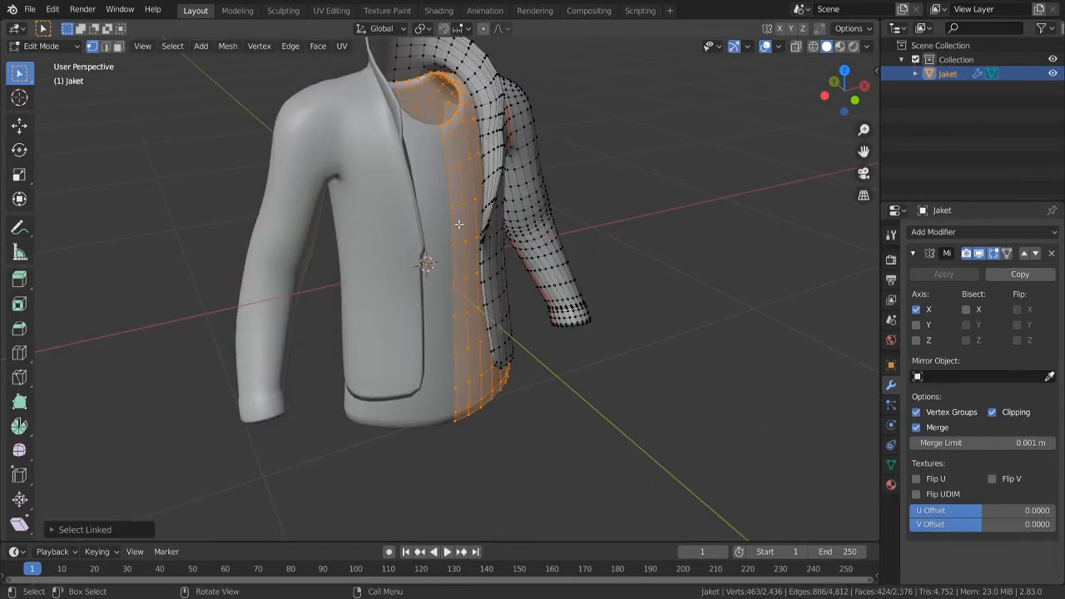
{"action": "key", "text": "h"}
- Select the armhole edge loop on the inside of the jacket and mark it as a seam
{"action": "middle_click_drag", "start_coordinate": [532, 199], "coordinate": [723, 173]}
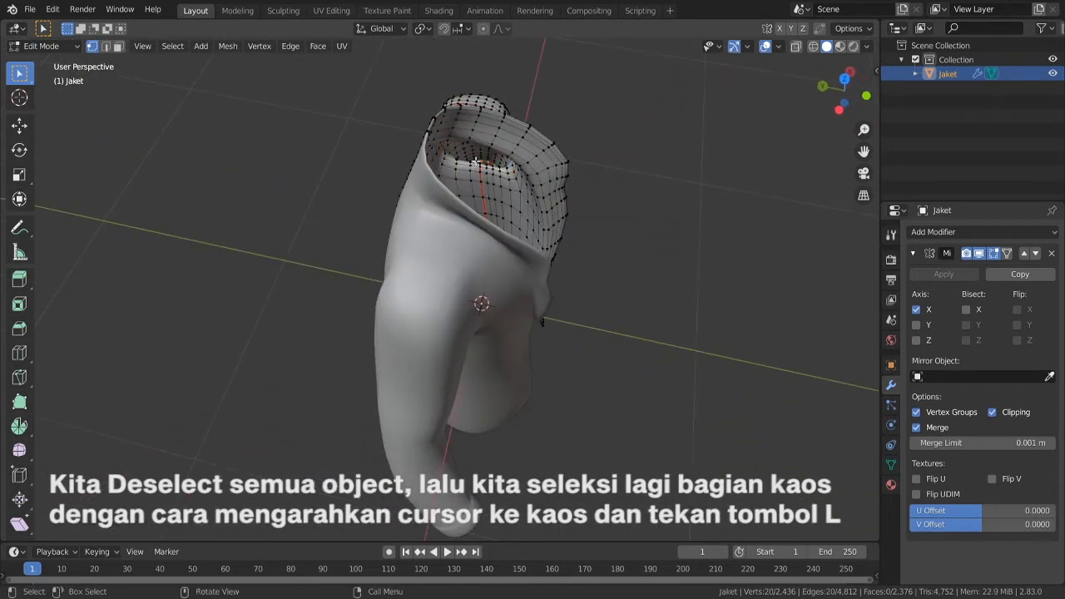
{"action": "middle_click_drag", "start_coordinate": [579, 140], "coordinate": [529, 66]}
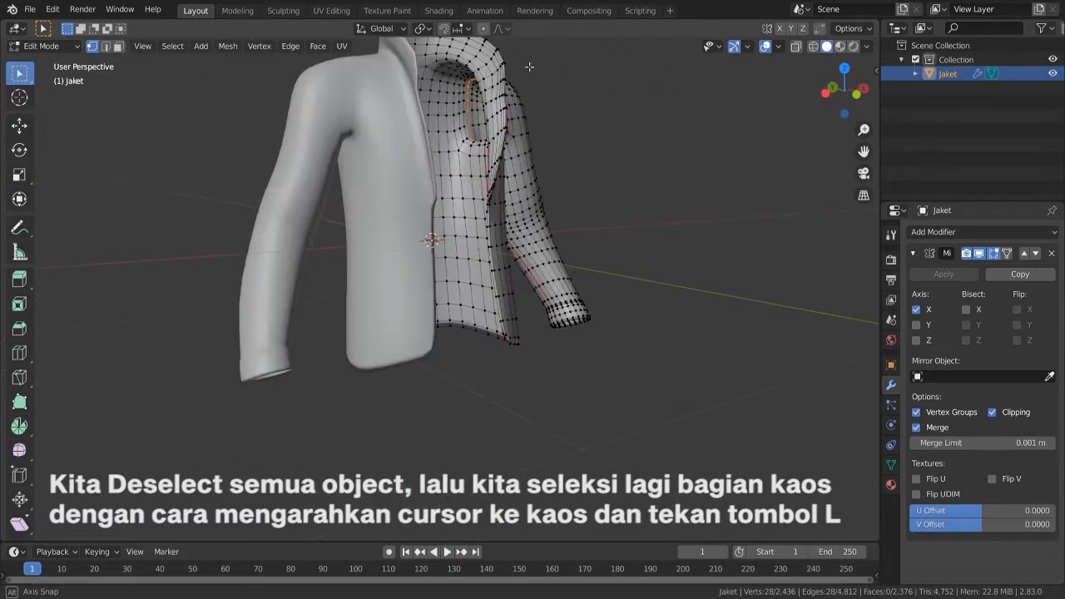
{"action": "key", "text": "ctrl+e"}
{"action": "left_click", "coordinate": [490, 256]}
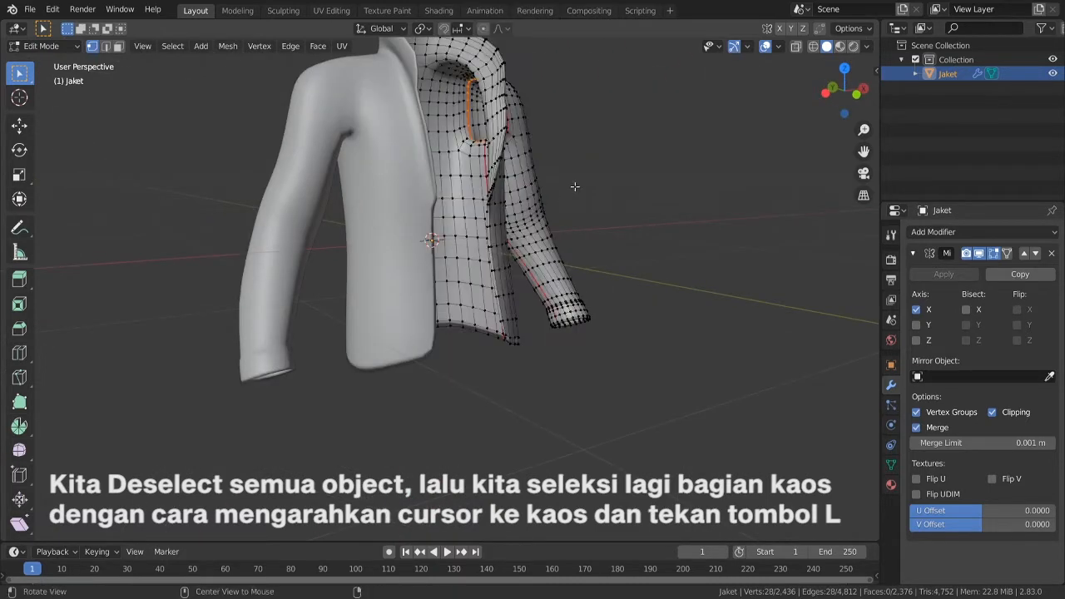
- Mark the edge loop running along the jacket's front opening, collar and bottom hem as a seam
{"action": "middle_click_drag", "start_coordinate": [573, 185], "coordinate": [578, 163]}
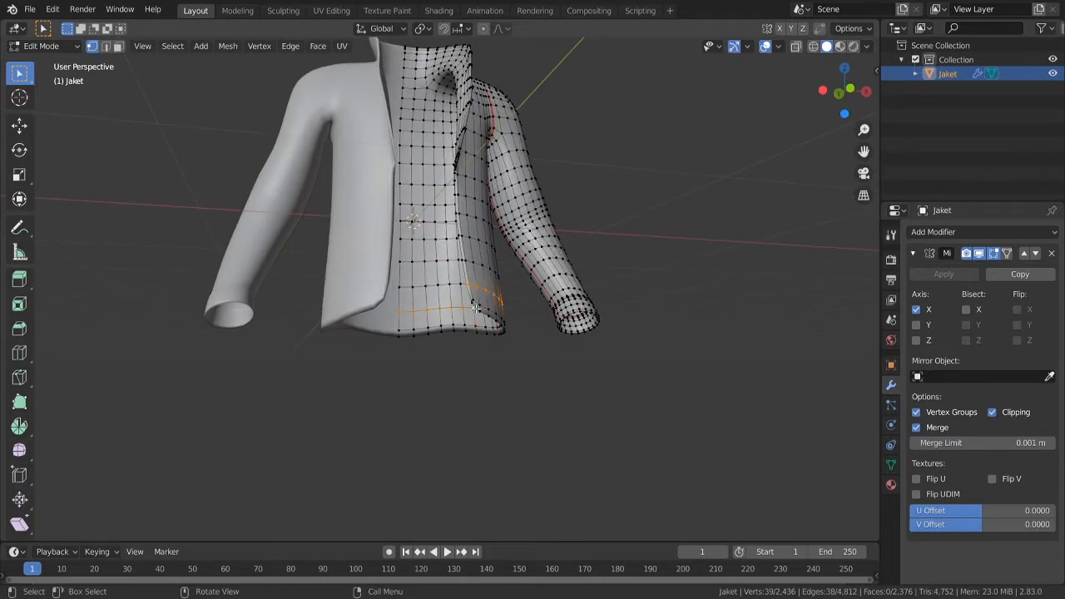
{"action": "middle_click_drag", "start_coordinate": [547, 257], "coordinate": [466, 323]}
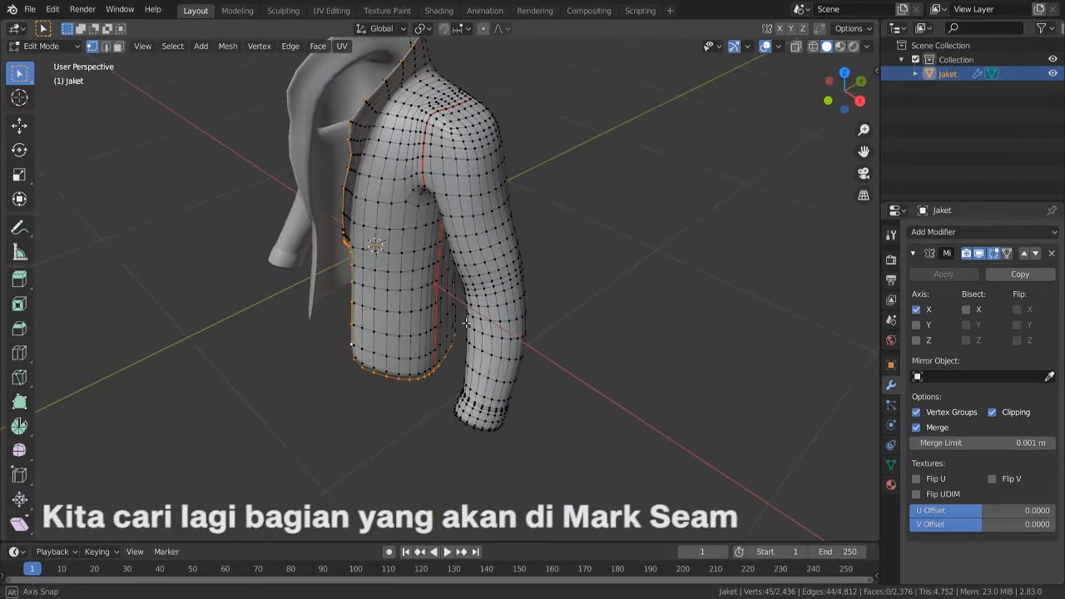
{"action": "mouse_move", "coordinate": [430, 133]}
{"action": "middle_mouse_down"}
{"action": "mouse_move", "coordinate": [509, 98]}
{"action": "mouse_move", "coordinate": [430, 133]}
{"action": "middle_mouse_up"}
{"action": "key", "text": "ctrl+e"}
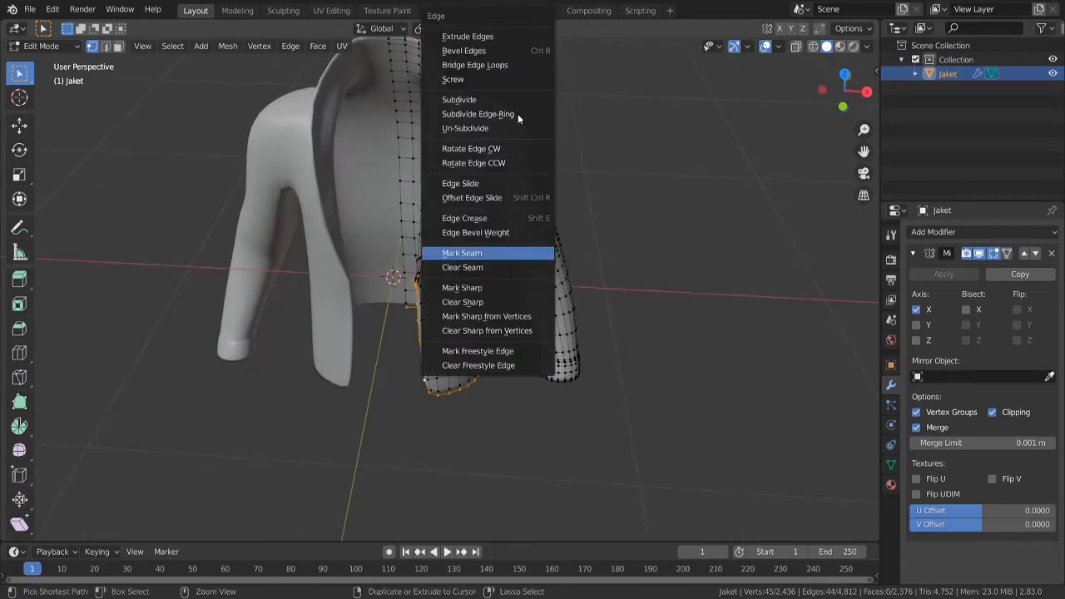
{"action": "middle_click_drag", "start_coordinate": [498, 247], "coordinate": [588, 150]}
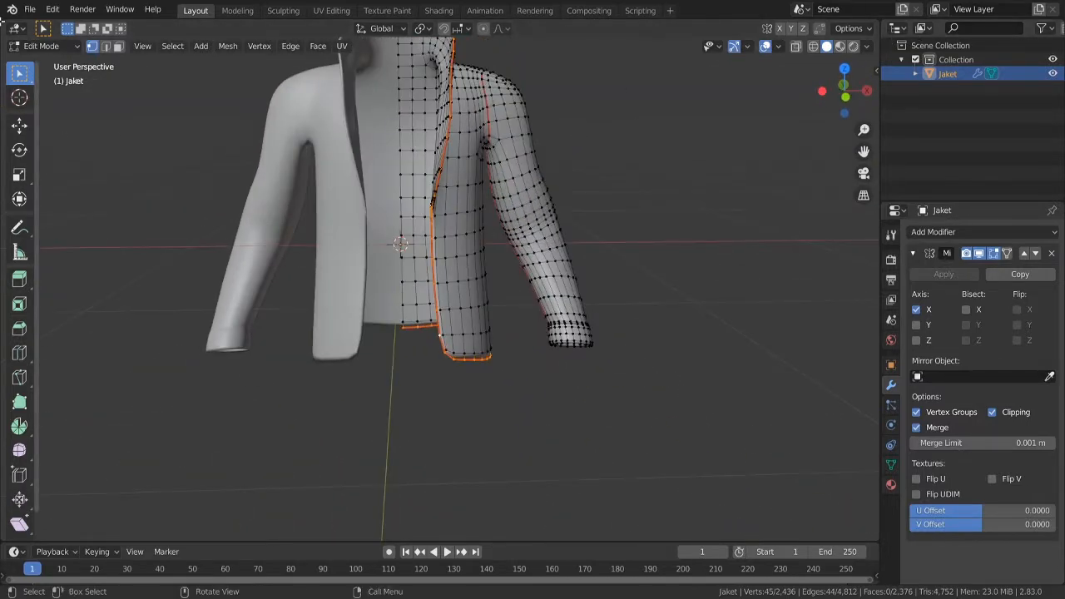
- Split the 3D viewport into two side-by-side areas and change one of them to the UV Editor
{"action": "left_click_drag", "start_coordinate": [3, 23], "coordinate": [394, 75]}
{"action": "left_click", "coordinate": [18, 33]}
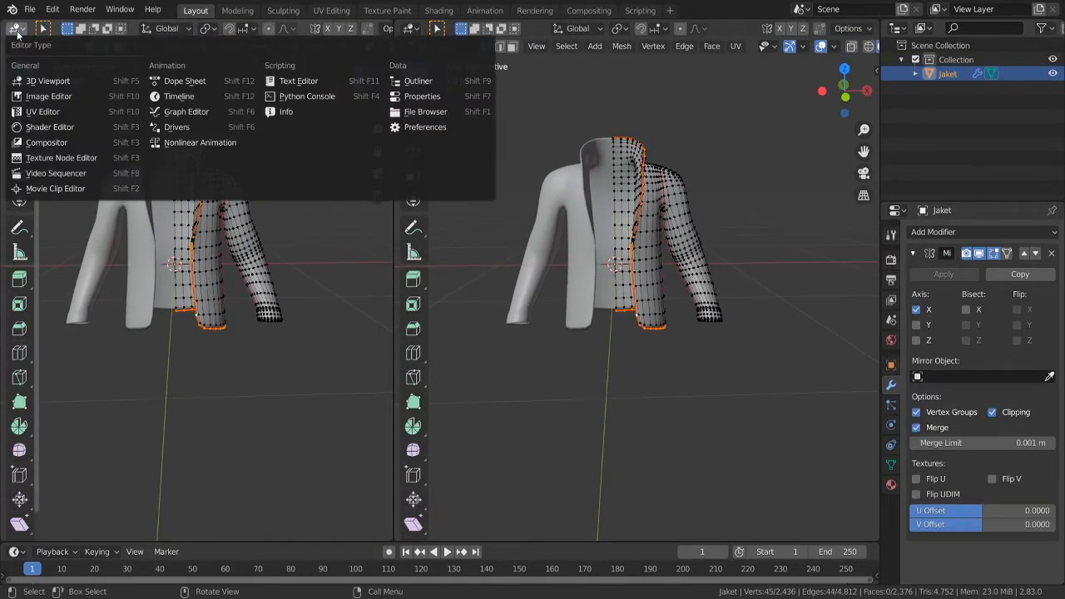
{"action": "left_click", "coordinate": [37, 112]}
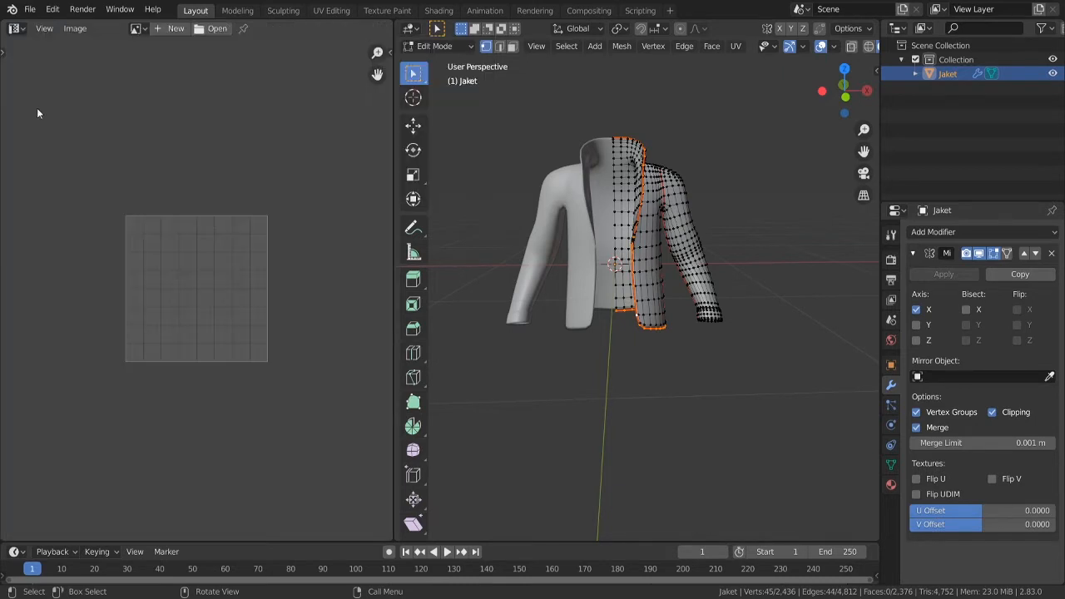
- Create a new image named UV Map, 2000 px wide and 2000 px high, with the generated type UV Grid
{"action": "left_click", "coordinate": [174, 29]}
{"action": "type", "text": "UV"}
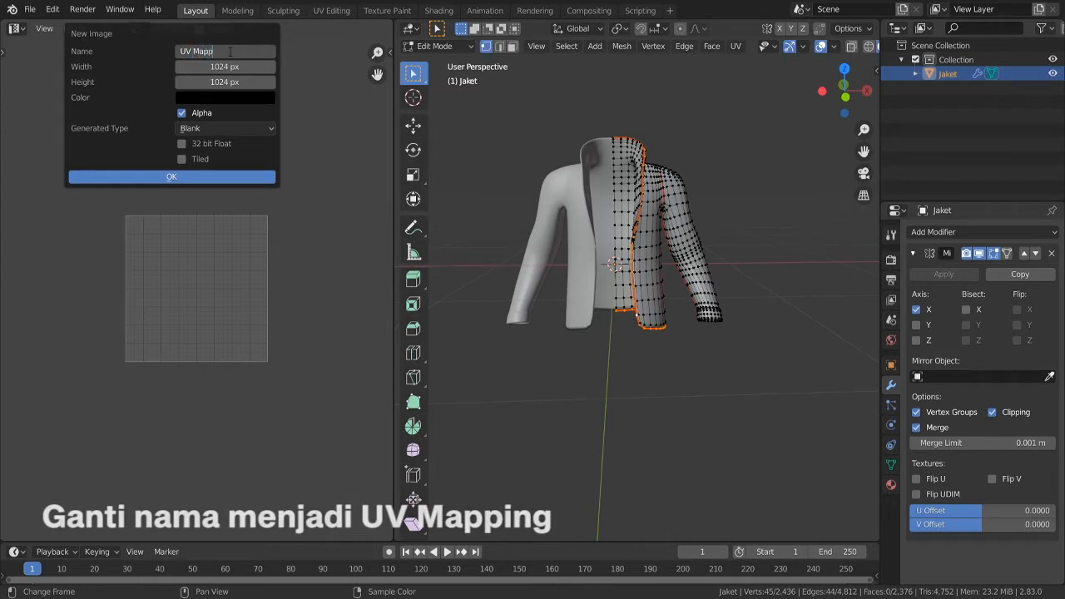
{"action": "type", "text": " Mapp"}
{"action": "key", "text": "BackSpace"}
{"action": "key", "text": "Return"}
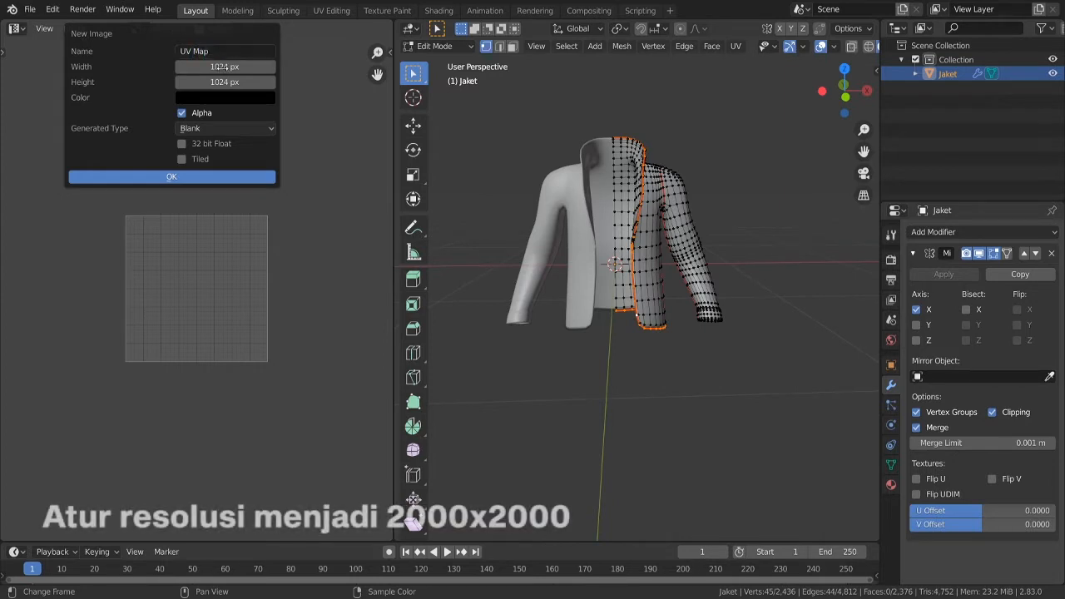
{"action": "left_click", "coordinate": [223, 67]}
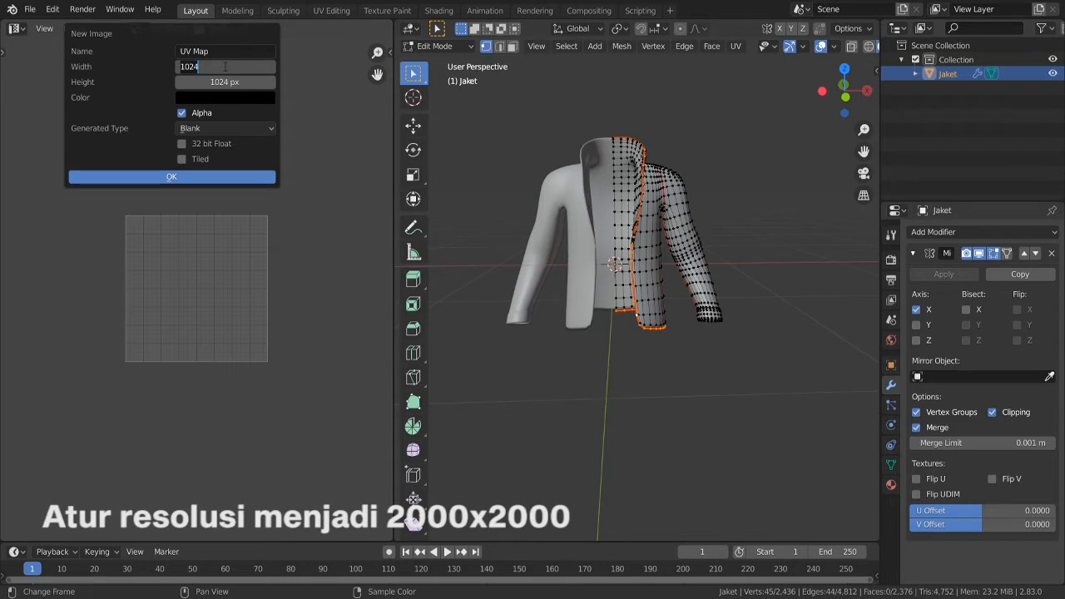
{"action": "type", "text": "2000"}
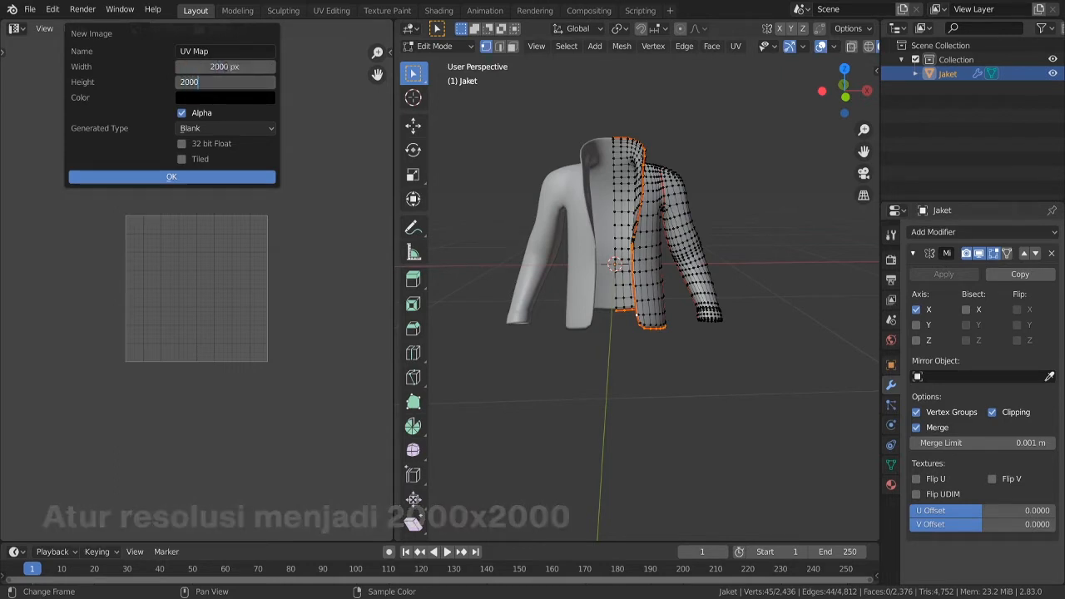
{"action": "key", "text": "Return"}
{"action": "left_click", "coordinate": [204, 127]}
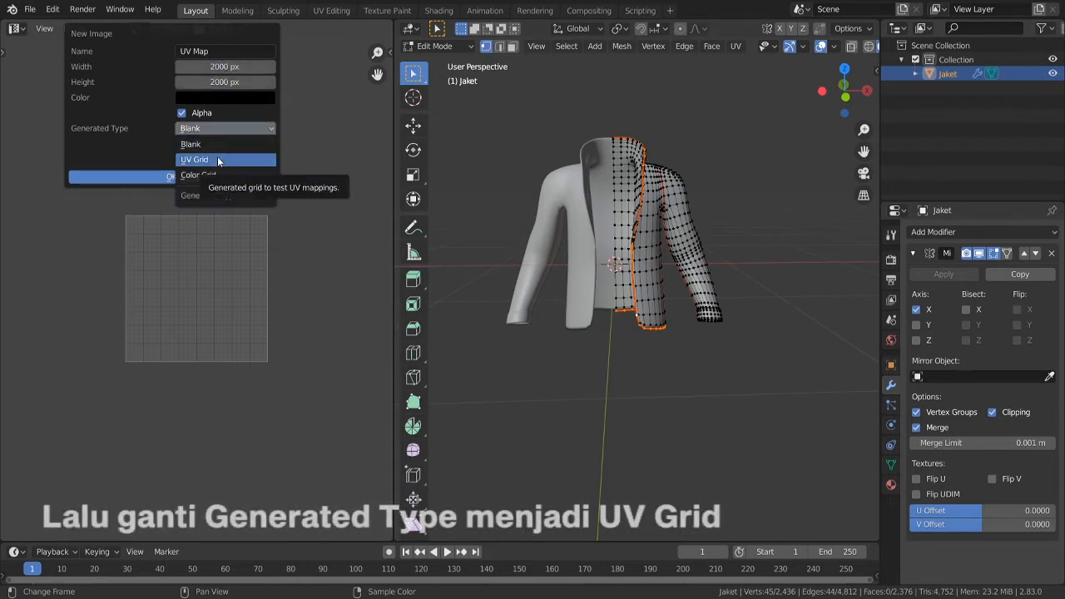
{"action": "left_click", "coordinate": [217, 157]}
{"action": "left_click", "coordinate": [167, 177]}
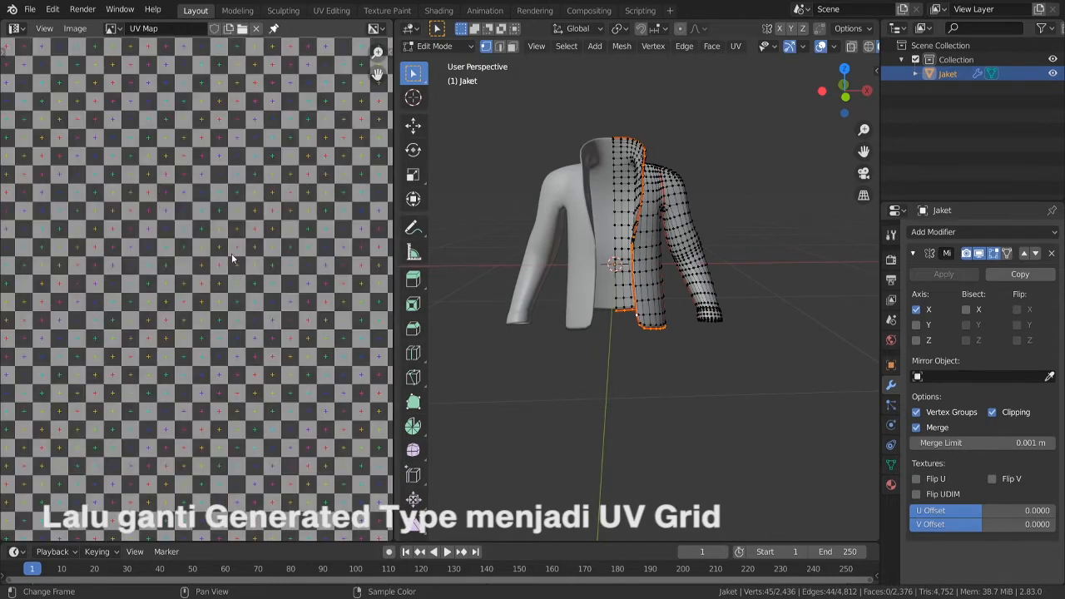
- Select the whole half jacket in Edit Mode and reveal the hidden inner shirt
{"action": "key", "text": "a"}
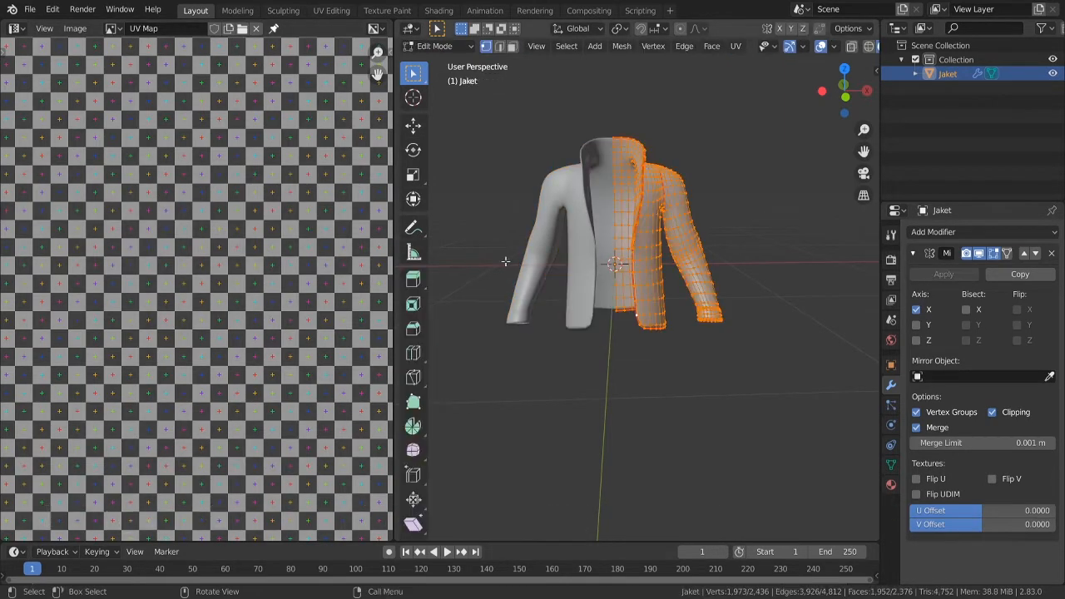
{"action": "key", "text": "Tab"}
{"action": "scroll", "coordinate": [285, 362], "scroll_direction": "down", "scroll_amount": 5}
{"action": "scroll", "coordinate": [285, 362], "scroll_direction": "up", "scroll_amount": 2}
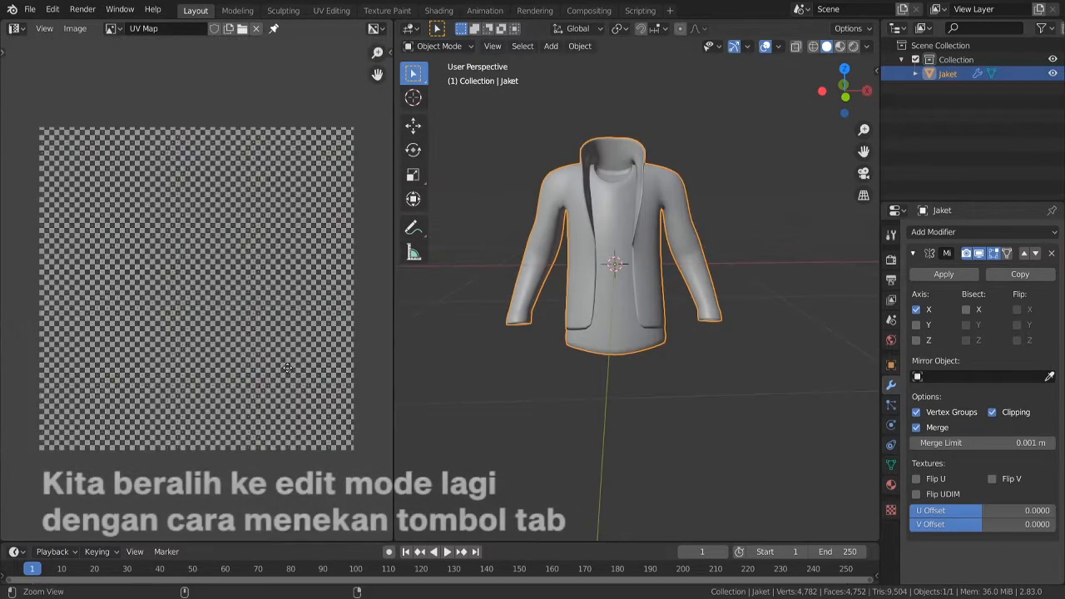
{"action": "key", "text": "Tab"}
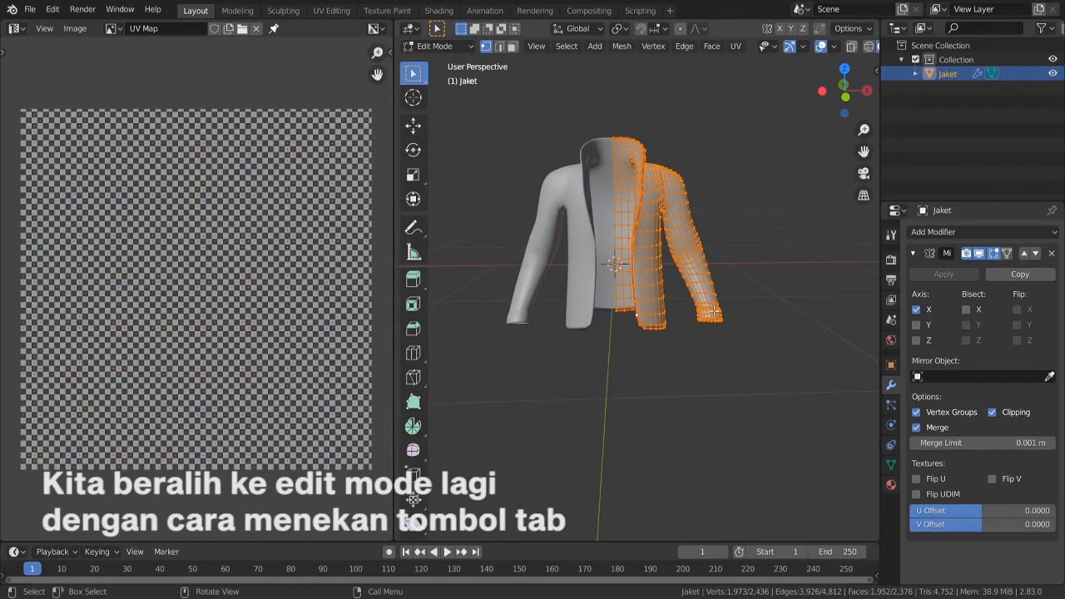
{"action": "key", "text": "alt+h"}
- Try to unwrap the entire half model with the Mirror modifier unapplied, and undo the unwrap
{"action": "key", "text": "u"}
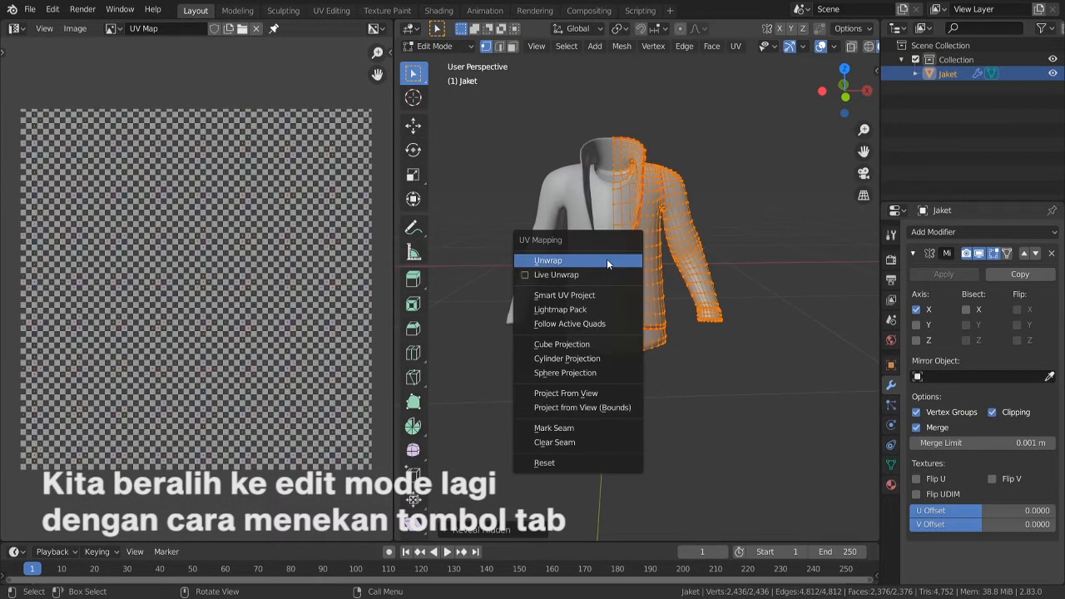
{"action": "left_click", "coordinate": [607, 260]}
{"action": "left_click", "coordinate": [669, 218]}
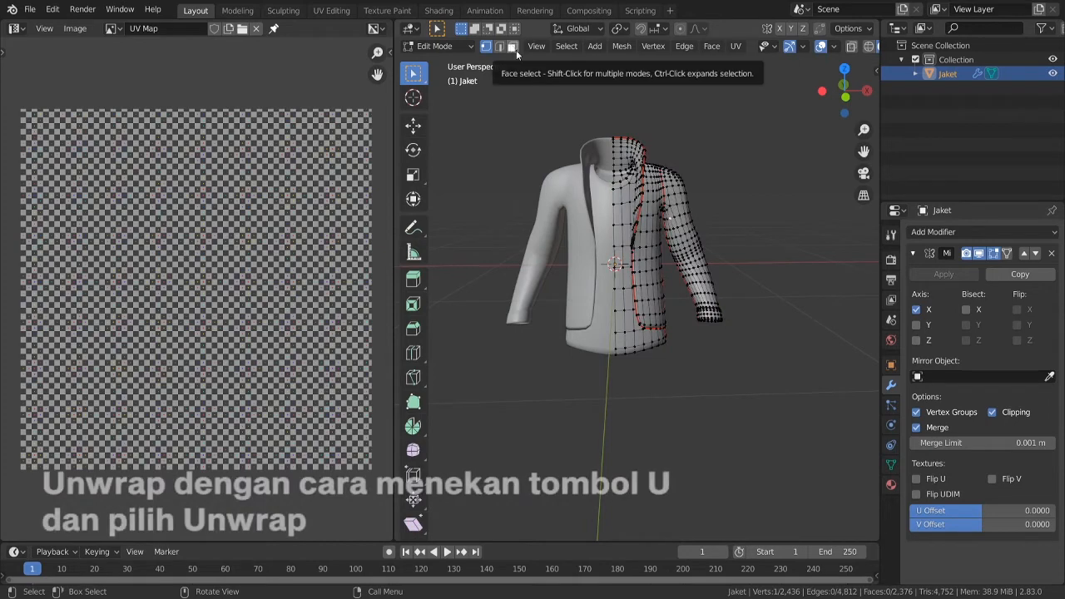
{"action": "key", "text": "a"}
{"action": "key", "text": "u"}
{"action": "left_click", "coordinate": [713, 290]}
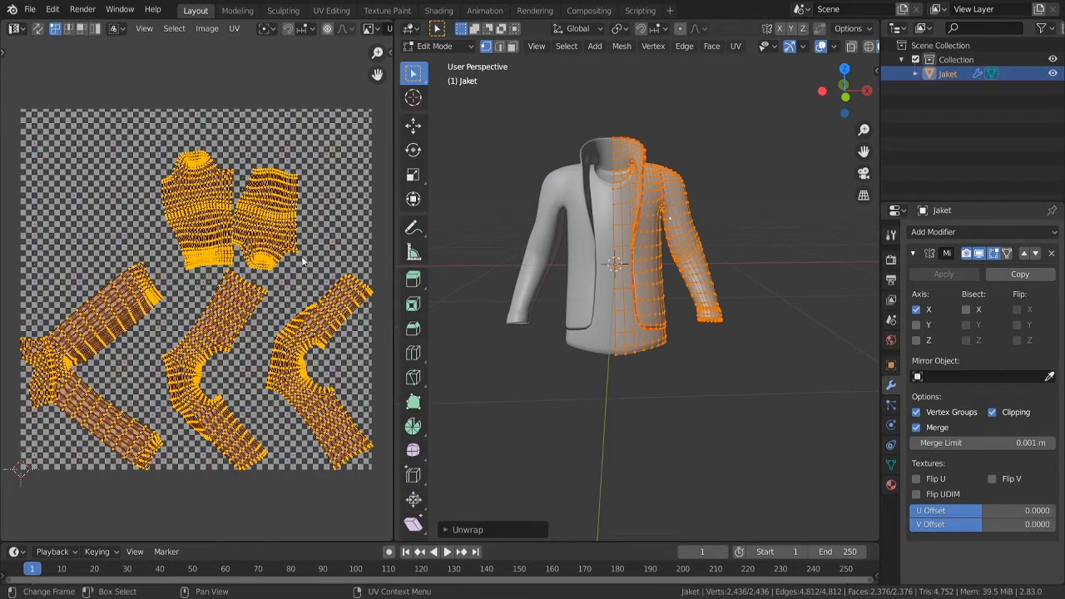
{"action": "key", "text": "ctrl+z"}
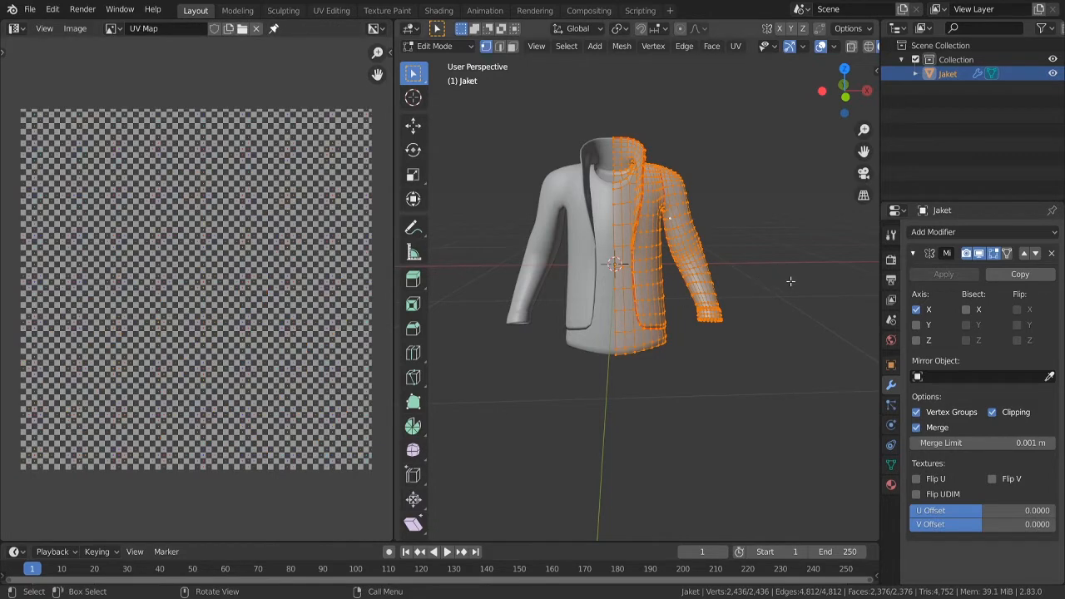
- Switch the jacket to Object Mode and apply its Mirror modifier
{"action": "key", "text": "Tab"}
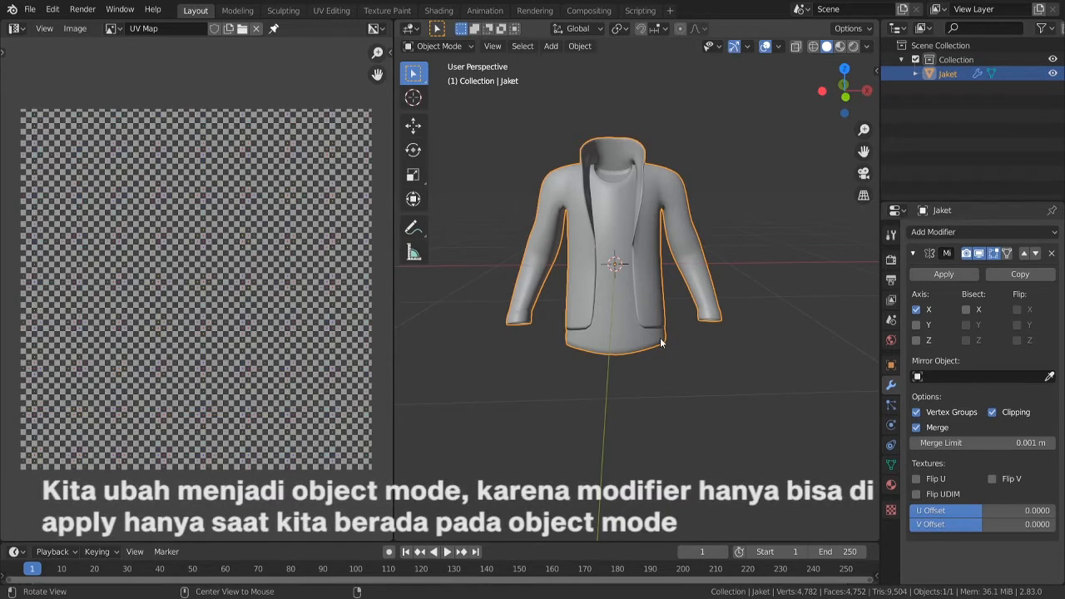
{"action": "mouse_move", "coordinate": [788, 233]}
{"action": "middle_mouse_down"}
{"action": "mouse_move", "coordinate": [636, 261]}
{"action": "mouse_move", "coordinate": [726, 229]}
{"action": "mouse_move", "coordinate": [712, 196]}
{"action": "mouse_move", "coordinate": [800, 222]}
{"action": "mouse_move", "coordinate": [760, 225]}
{"action": "mouse_move", "coordinate": [799, 237]}
{"action": "middle_mouse_up"}
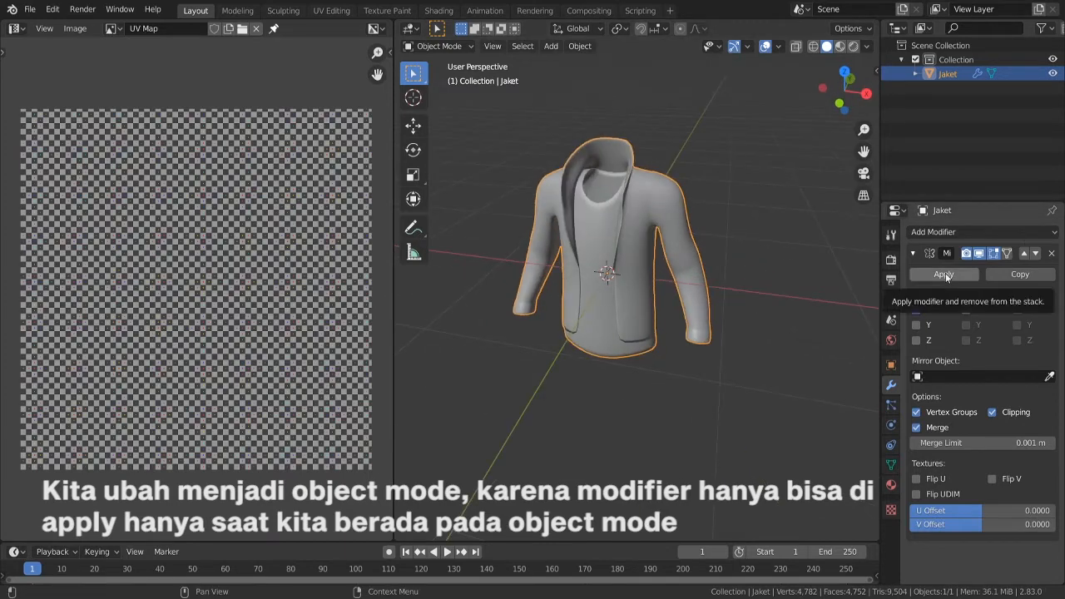
{"action": "middle_click_drag", "start_coordinate": [647, 205], "coordinate": [658, 205]}
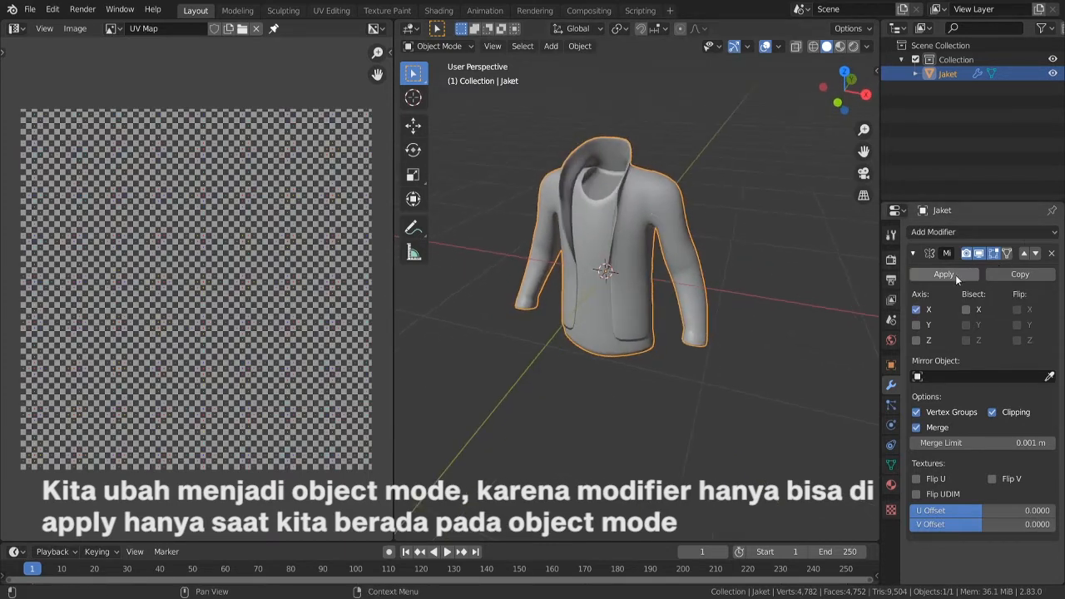
{"action": "left_click", "coordinate": [955, 275]}
- Return to Edit Mode and unwrap the full jacket and shirt mesh along its seams
{"action": "key", "text": "Tab"}
{"action": "middle_click_drag", "start_coordinate": [832, 225], "coordinate": [753, 231]}
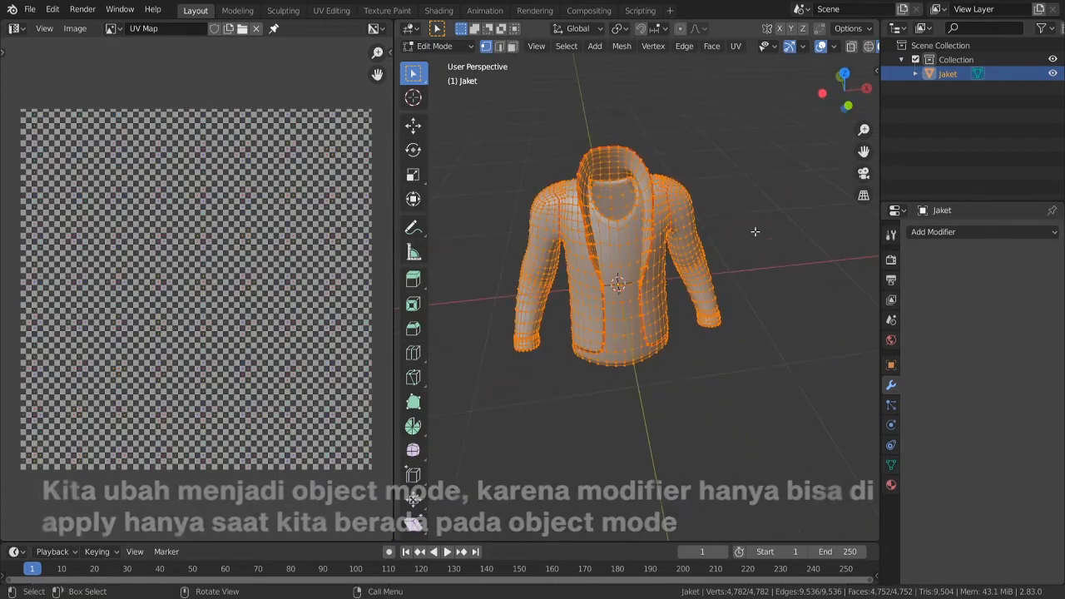
{"action": "key", "text": "u"}
{"action": "left_click", "coordinate": [736, 217]}
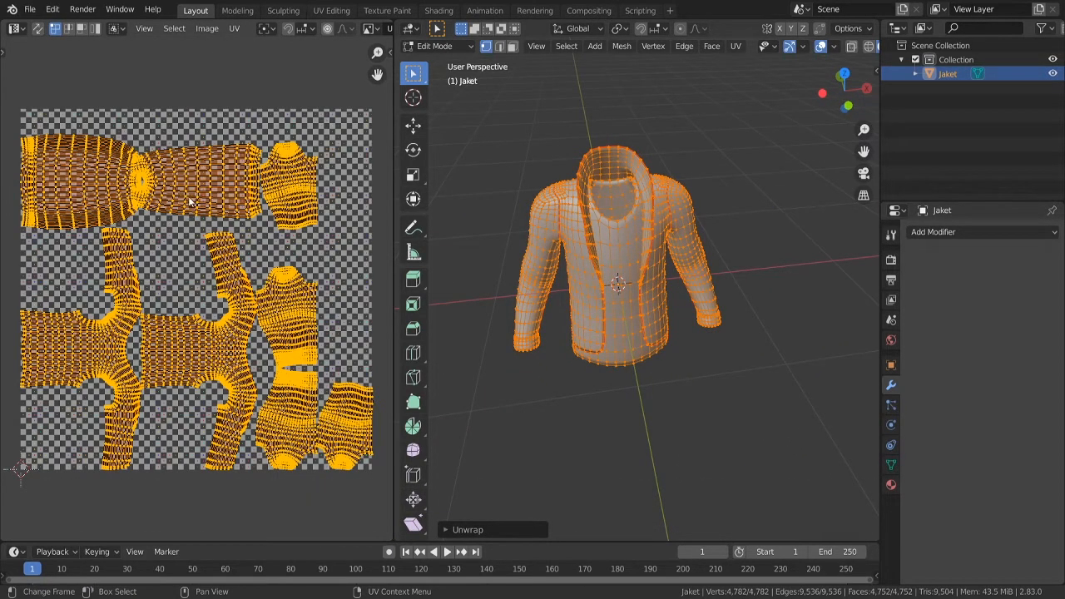
- Enable UV sync selection with face selection mode and select only the inner shirt's linked UV island
{"action": "left_click", "coordinate": [37, 29]}
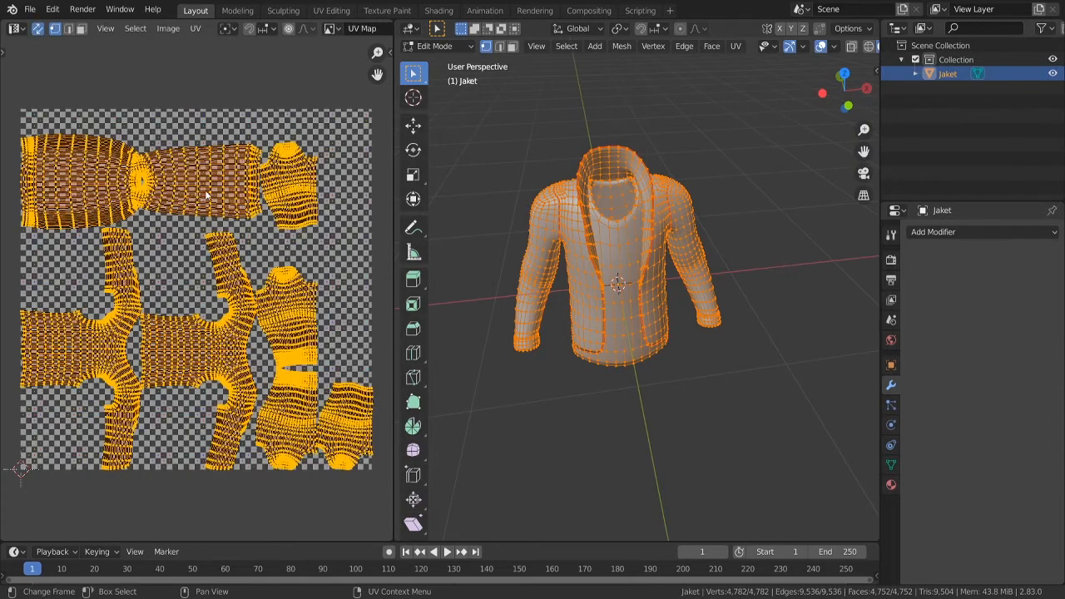
{"action": "key", "text": "alt+a"}
{"action": "key", "text": "3"}
{"action": "key", "text": "l"}
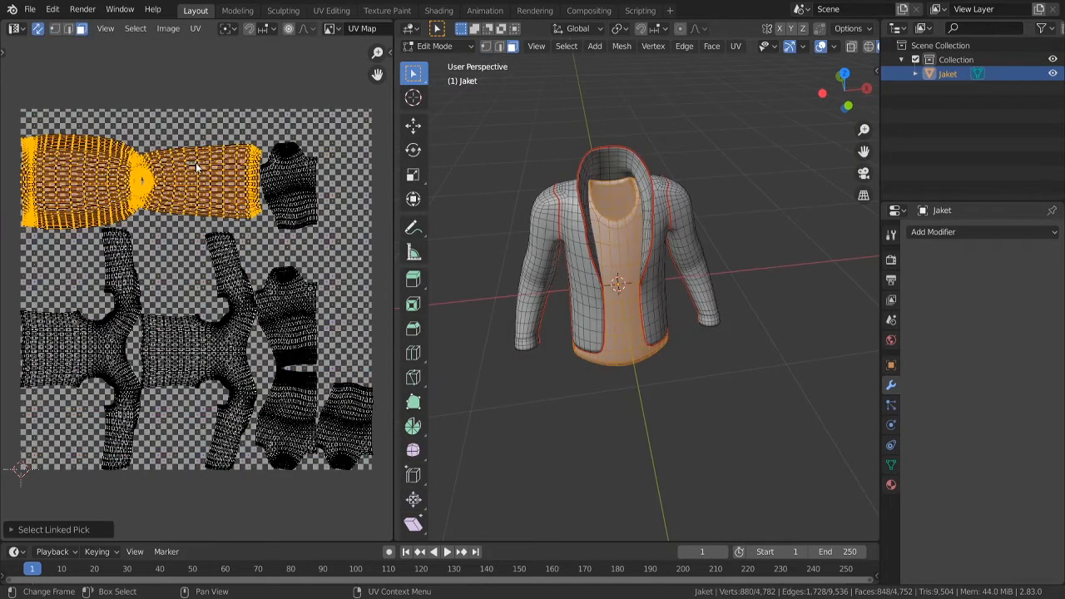
- Select an inner sleeve's UV island and a face of a jacket body island to locate these parts on the model
{"action": "middle_click_drag", "start_coordinate": [202, 176], "coordinate": [217, 176]}
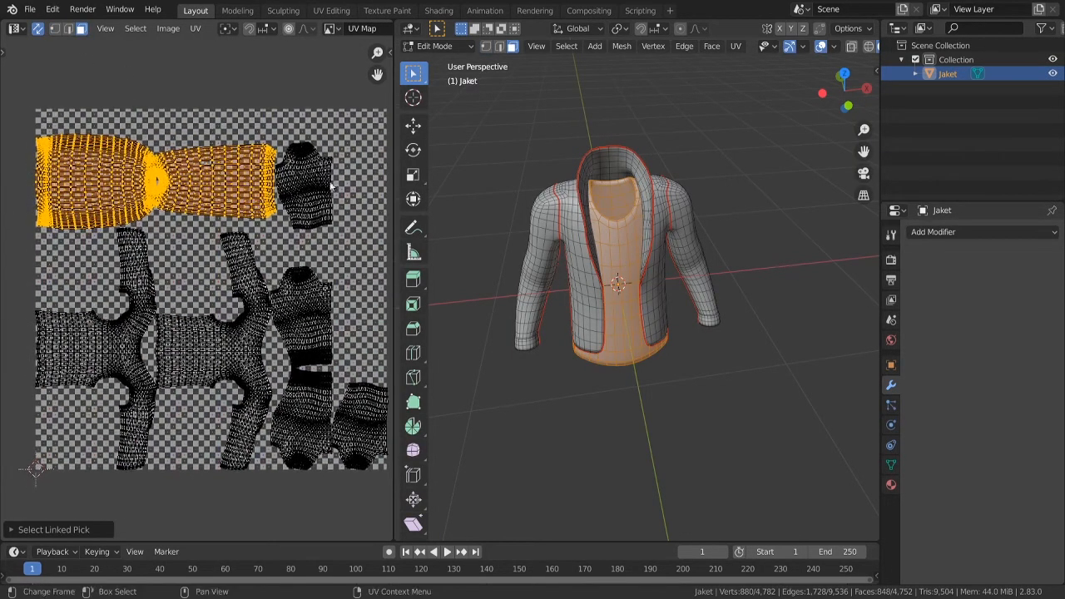
{"action": "key", "text": "alt+a"}
{"action": "key", "text": "l"}
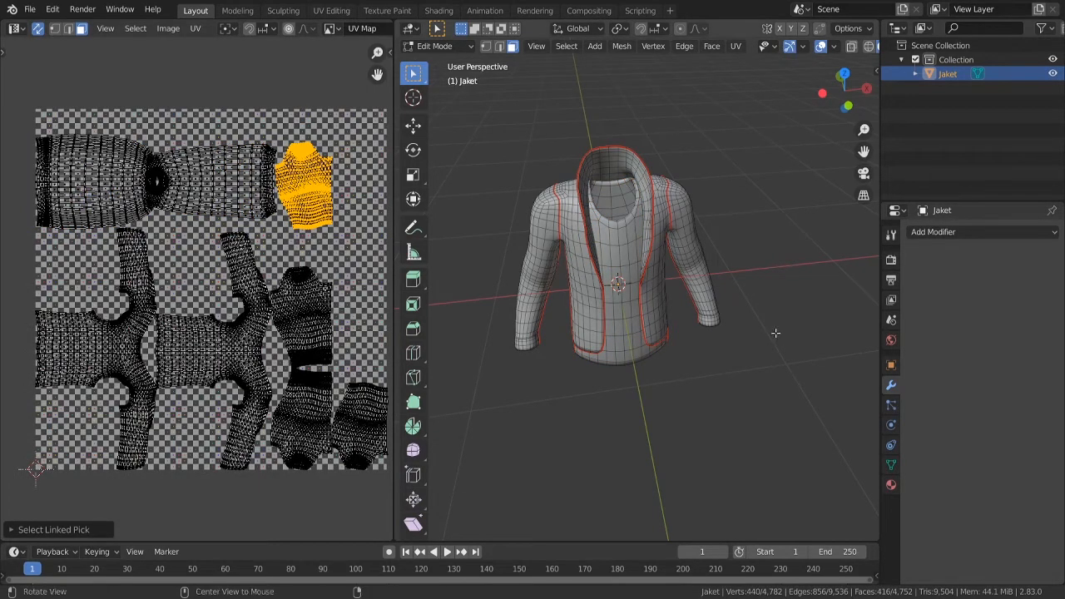
{"action": "middle_click_drag", "start_coordinate": [775, 333], "coordinate": [724, 210]}
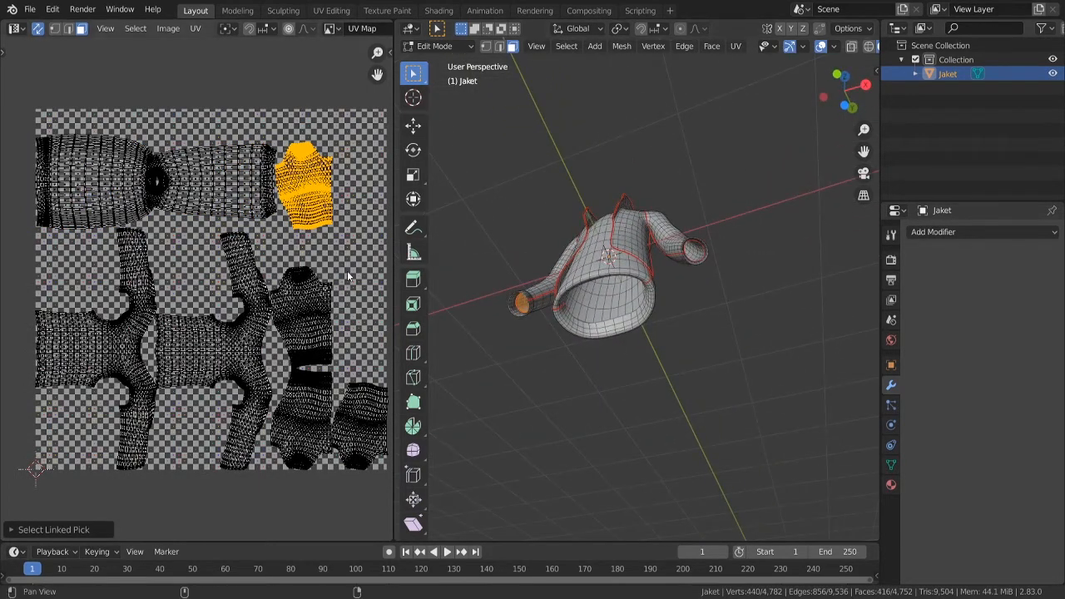
{"action": "middle_click_drag", "start_coordinate": [338, 274], "coordinate": [321, 264]}
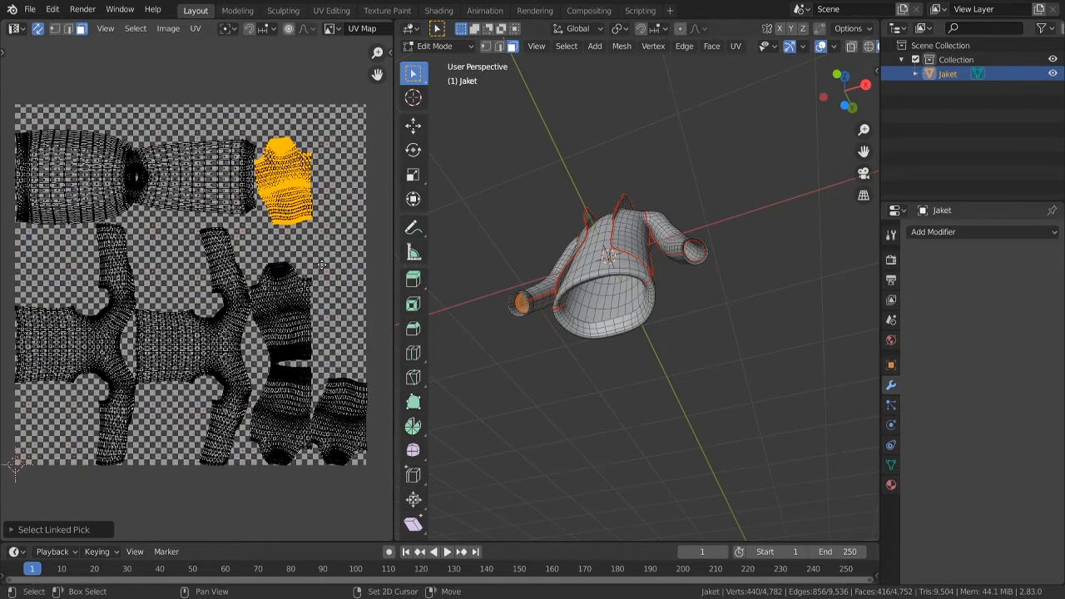
{"action": "left_click", "coordinate": [181, 329]}
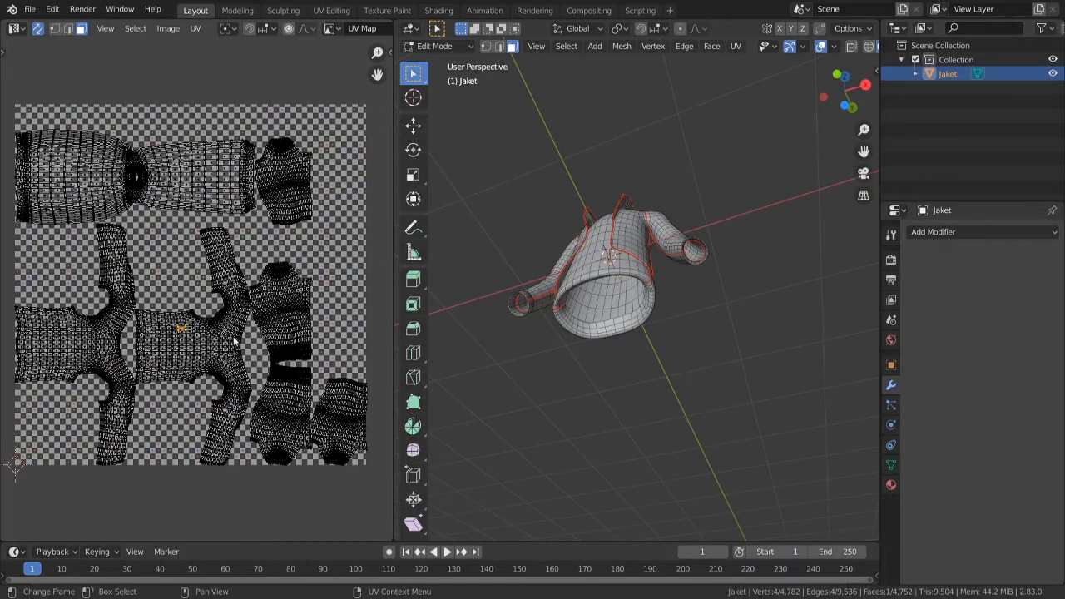
{"action": "middle_click_drag", "start_coordinate": [738, 171], "coordinate": [687, 277]}
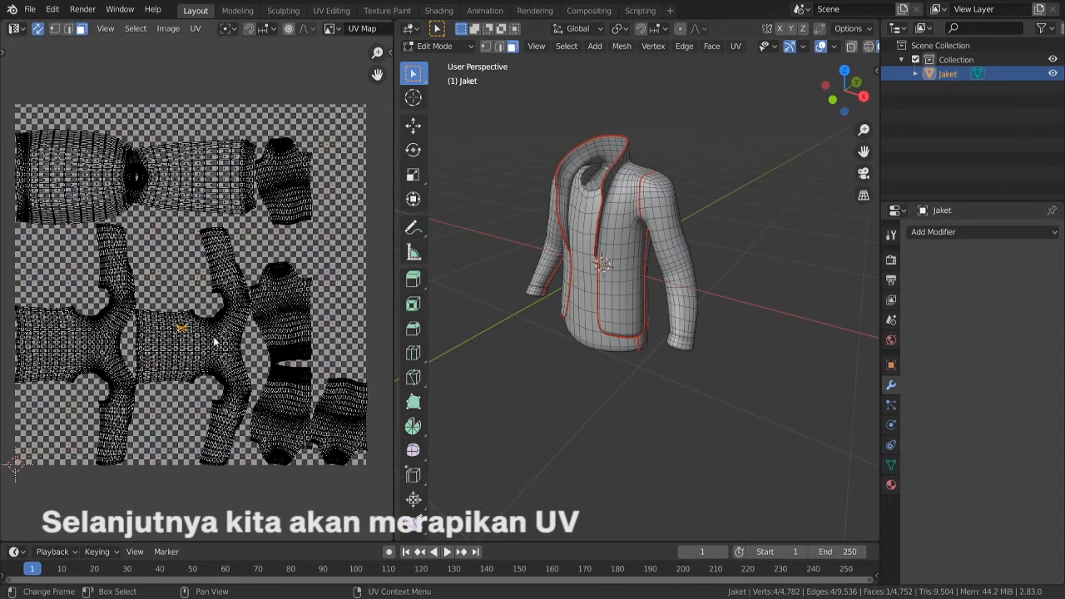
- Select both jacket body UV islands, and after them the two outer sleeve islands, to locate these parts on the model
{"action": "key", "text": "l"}
{"action": "key", "text": "l"}
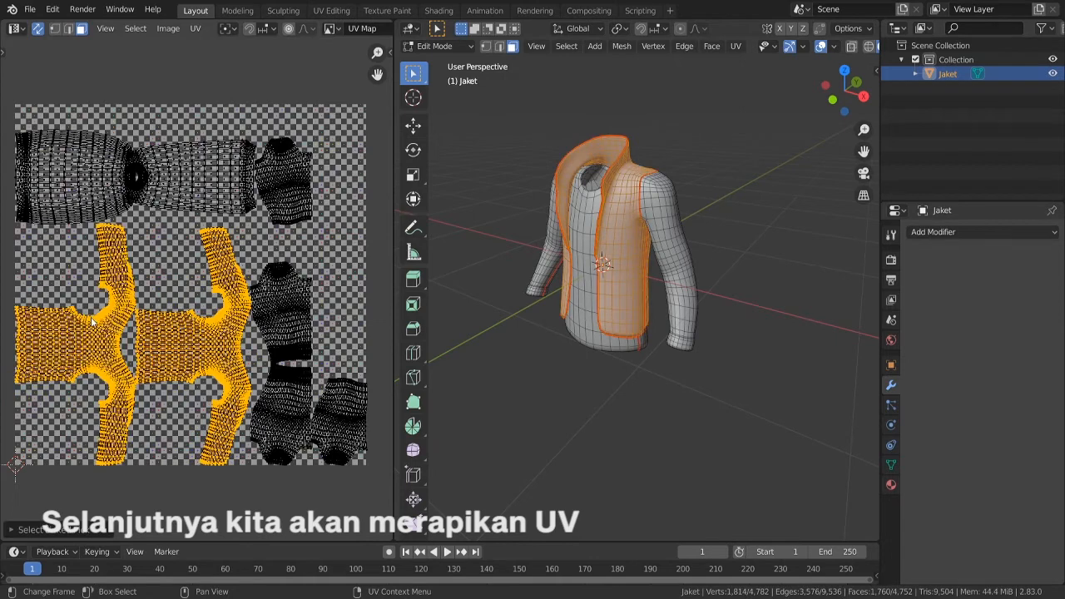
{"action": "left_click", "coordinate": [305, 323]}
{"action": "key", "text": "l"}
{"action": "key", "text": "l"}
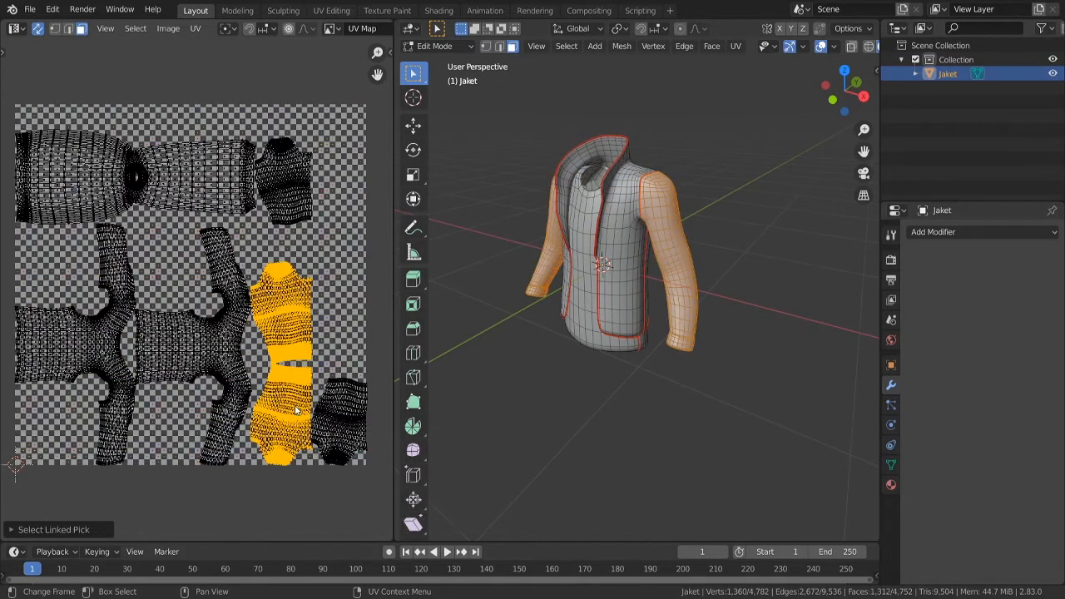
{"action": "key", "text": "F3"}
{"action": "key", "text": "Escape"}
- Select the two inner sleeve UV islands and inspect where they sit inside the model's sleeve openings
{"action": "middle_click_drag", "start_coordinate": [504, 255], "coordinate": [533, 242]}
{"action": "left_click", "coordinate": [345, 426]}
{"action": "key", "text": "l"}
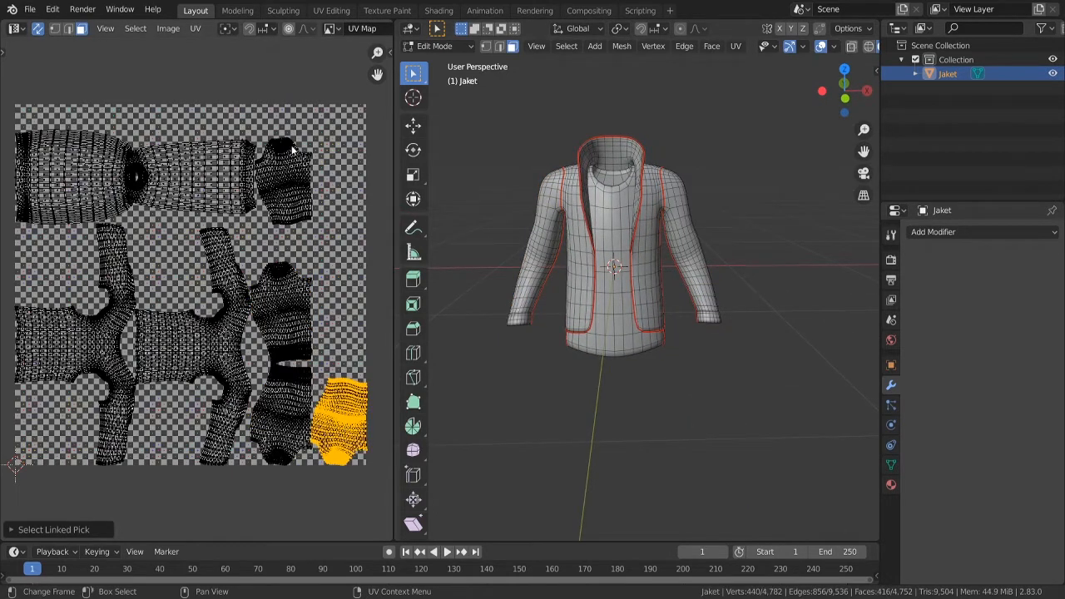
{"action": "key", "text": "l"}
{"action": "middle_click_drag", "start_coordinate": [466, 248], "coordinate": [515, 308]}
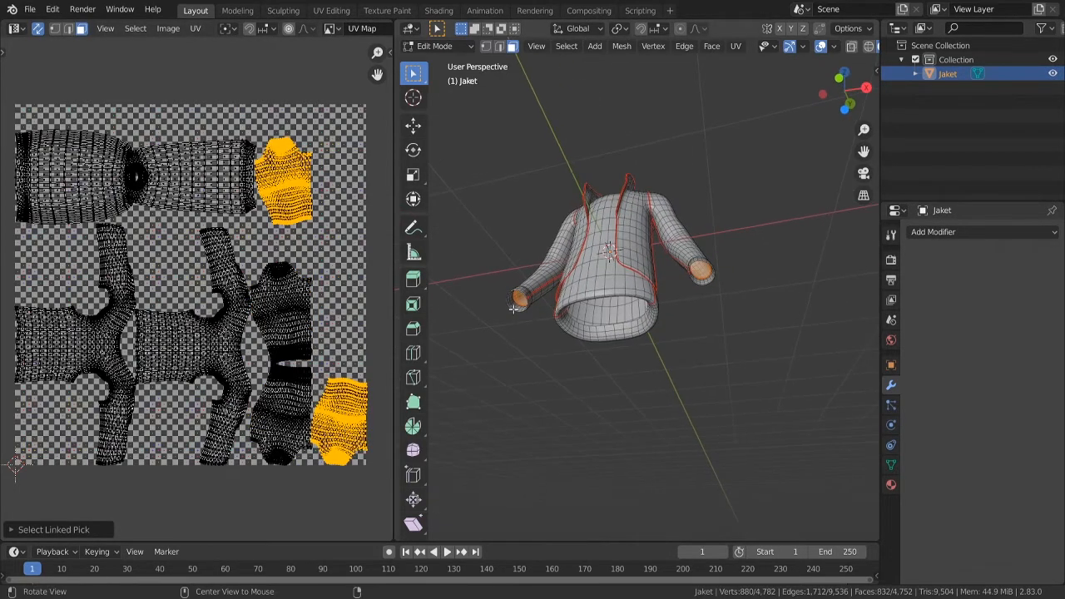
{"action": "middle_click_drag", "start_coordinate": [706, 271], "coordinate": [768, 304]}
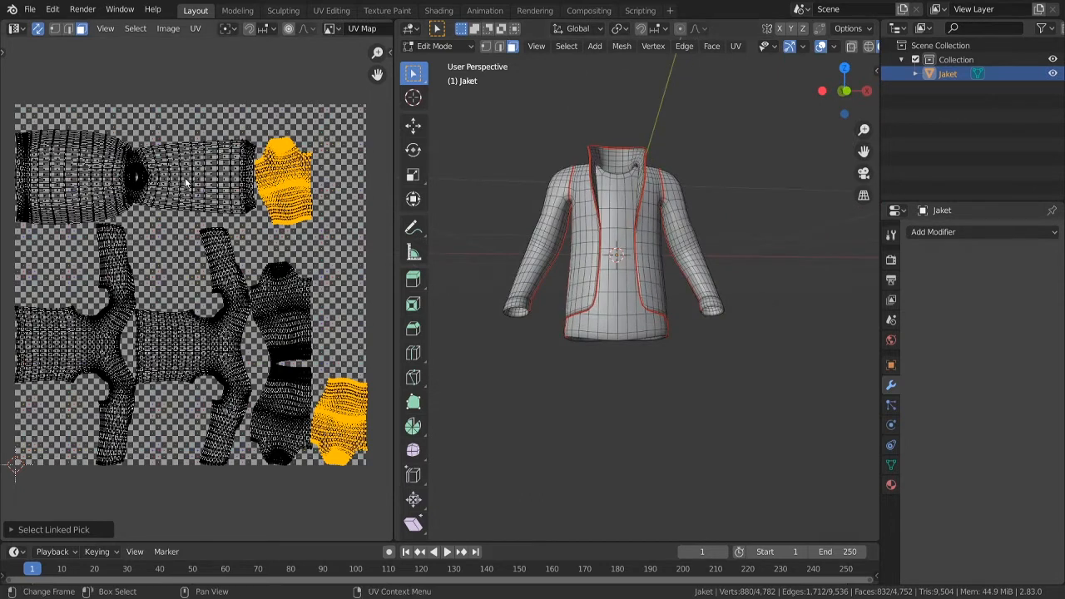
- Move the upper inner sleeve UV island directly above the other inner sleeve island to group the pair
{"action": "left_click", "coordinate": [188, 181]}
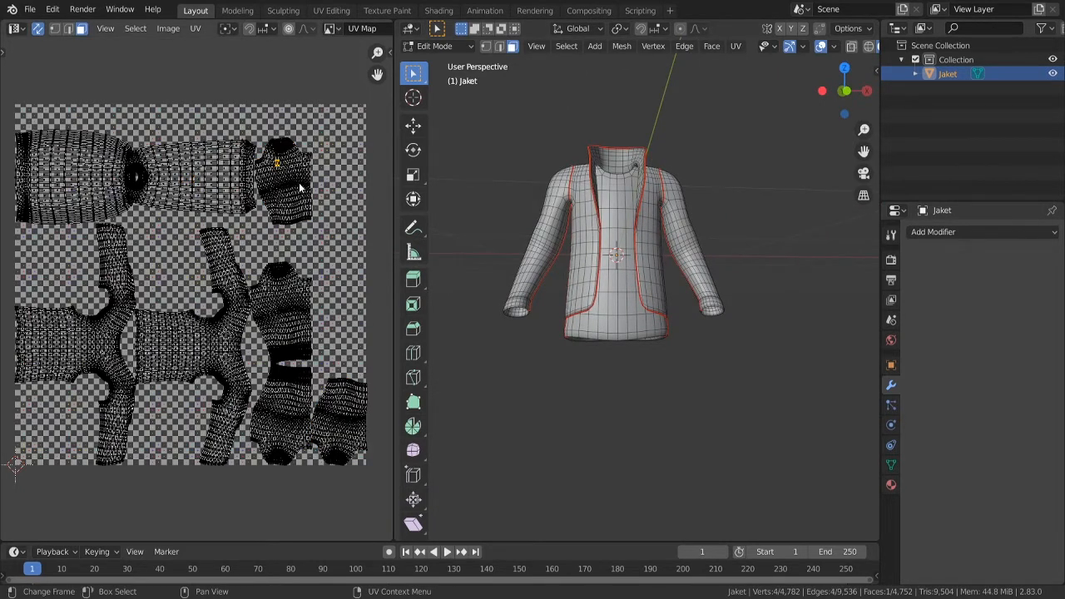
{"action": "key", "text": "l"}
{"action": "key", "text": "g"}
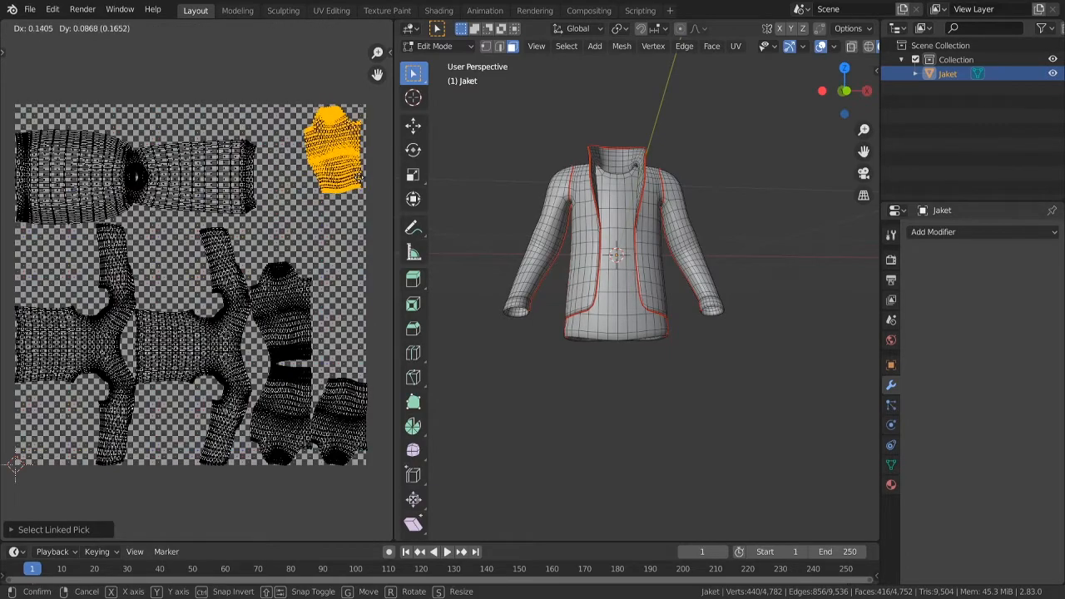
{"action": "left_click", "coordinate": [366, 360]}
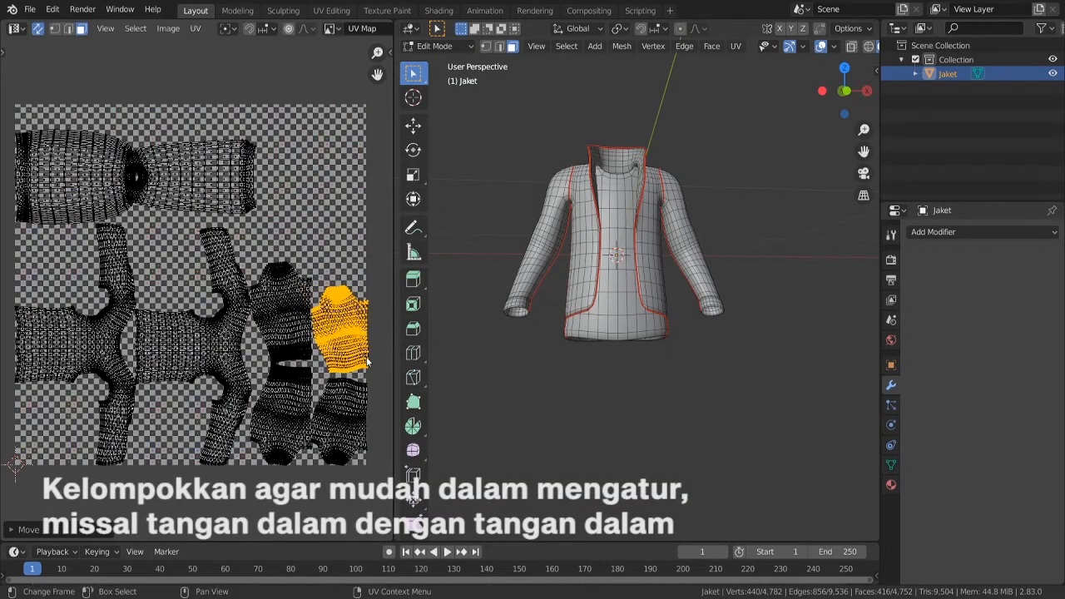
- Select both inner sleeve UV islands, adjust their scale slightly and move them up into the UV grid's upper-right corner area
{"action": "scroll", "coordinate": [366, 359], "scroll_direction": "up", "scroll_amount": 4}
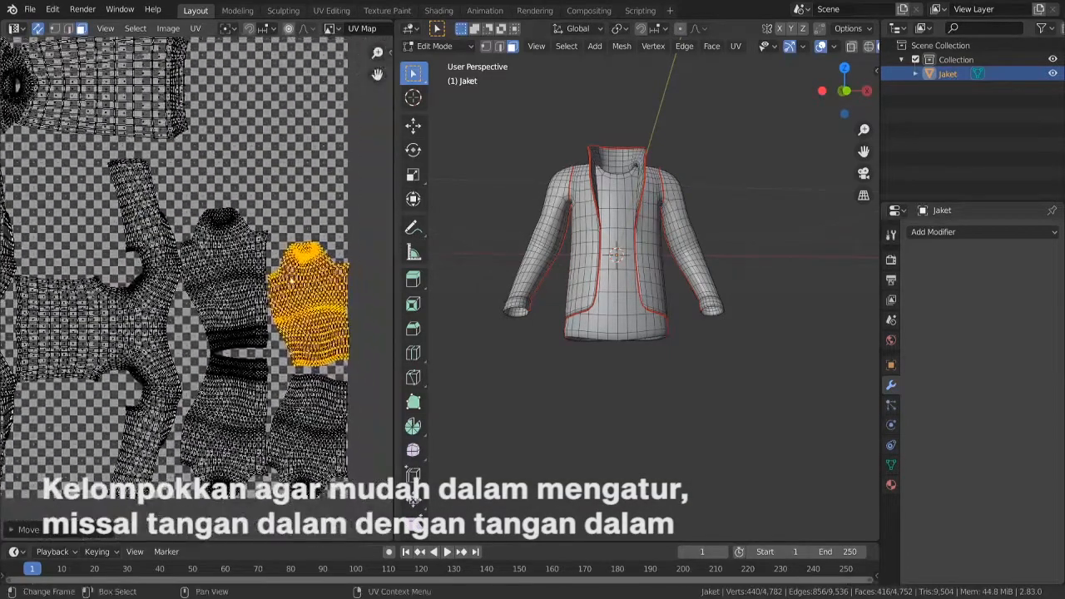
{"action": "key", "text": "a"}
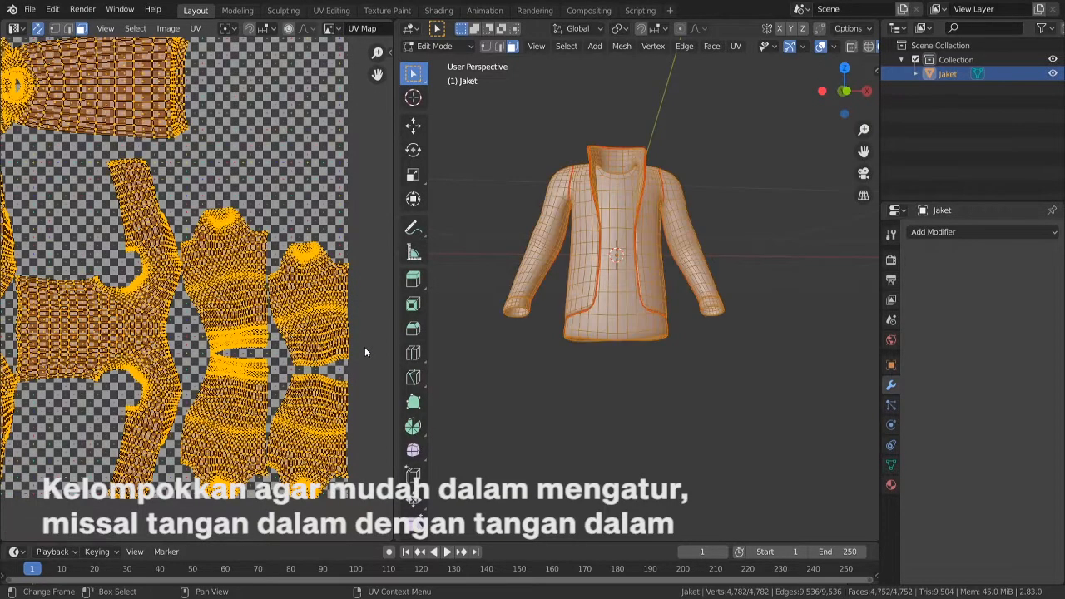
{"action": "key", "text": "alt+a"}
{"action": "left_click", "coordinate": [341, 367]}
{"action": "key", "text": "l"}
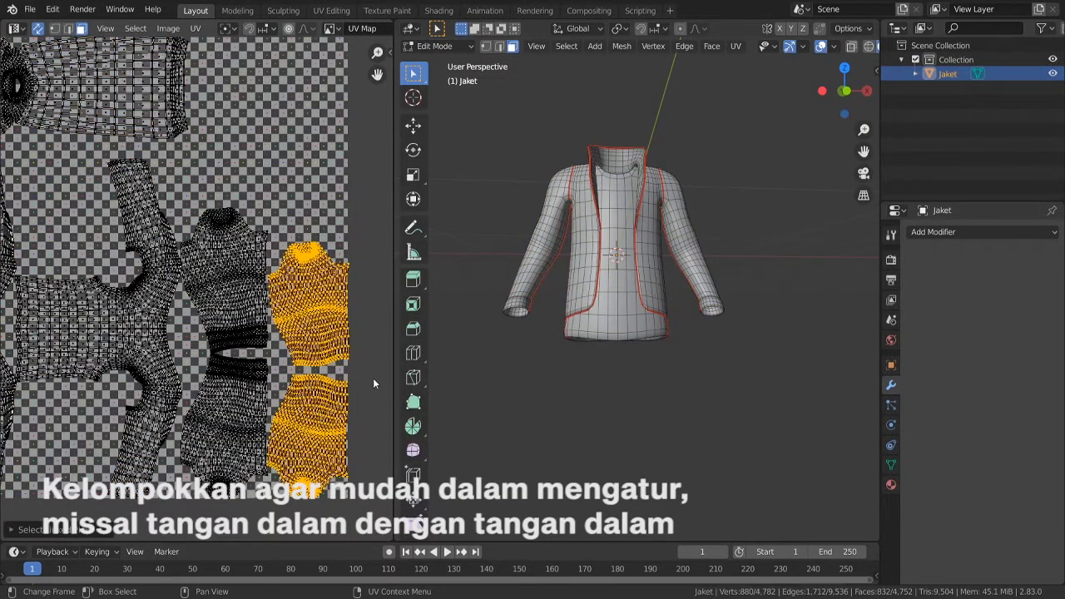
{"action": "key", "text": "s"}
{"action": "left_click", "coordinate": [363, 385]}
{"action": "key", "text": "g"}
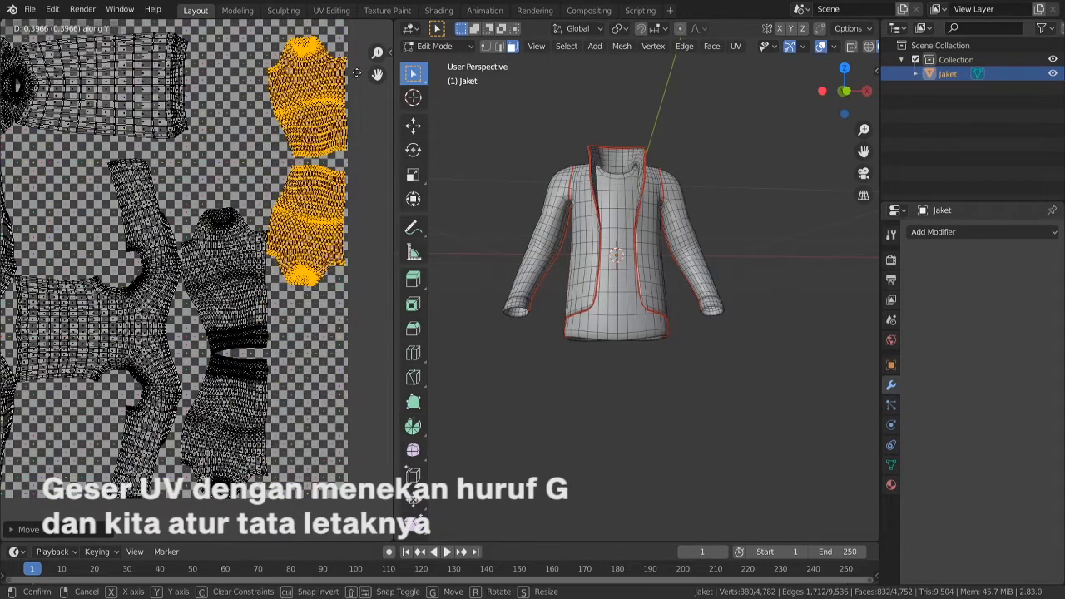
{"action": "left_click", "coordinate": [338, 92]}
- Shift the inner sleeve pair further up along Y to the UV grid's top edge
{"action": "middle_click_drag", "start_coordinate": [351, 165], "coordinate": [351, 195], "text": "ctrl"}
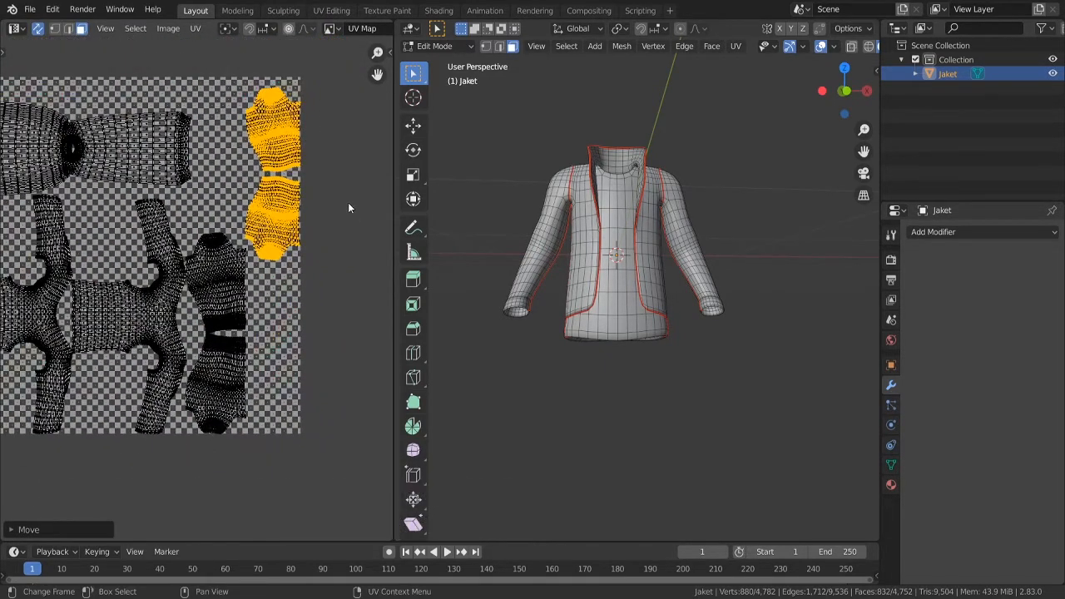
{"action": "middle_click_drag", "start_coordinate": [348, 202], "coordinate": [1, 202]}
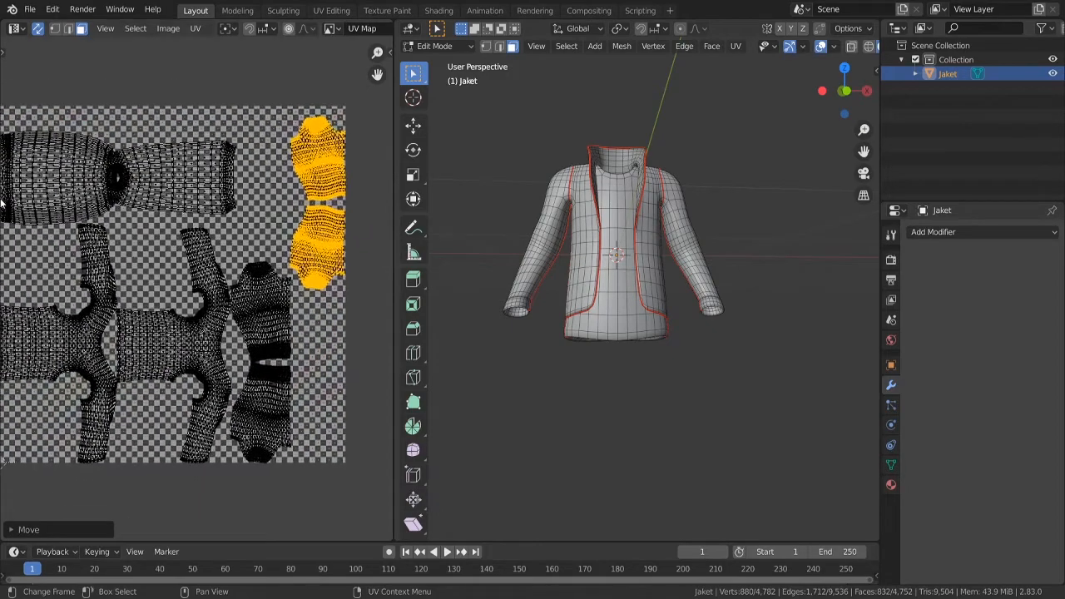
{"action": "key", "text": "g"}
{"action": "key", "text": "y"}
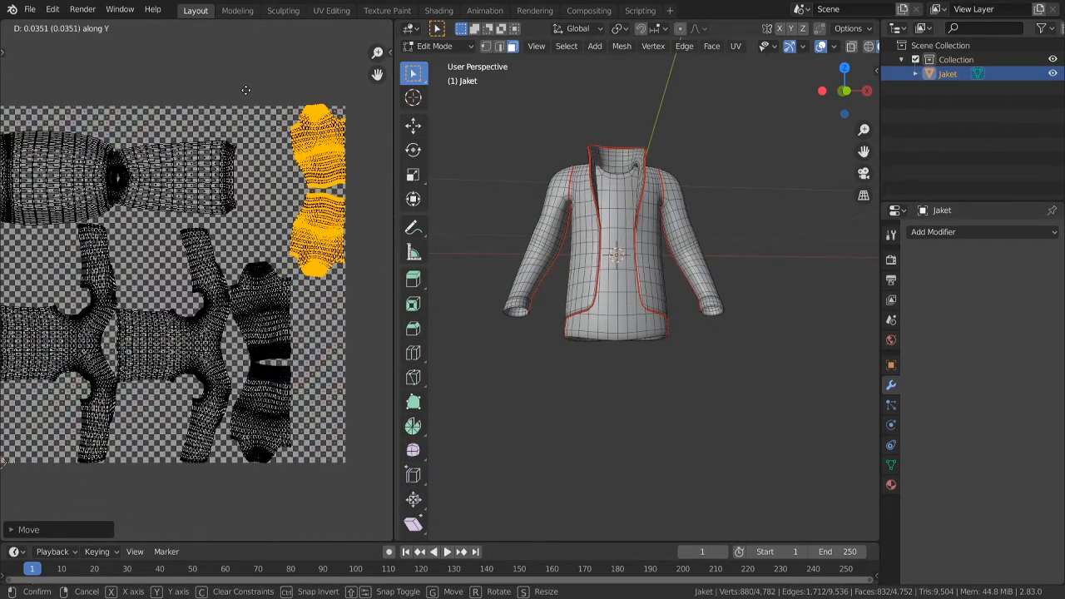
{"action": "left_click", "coordinate": [240, 116]}
- Select the two outer sleeve UV islands and scale them down slightly
{"action": "key", "text": "alt+a"}
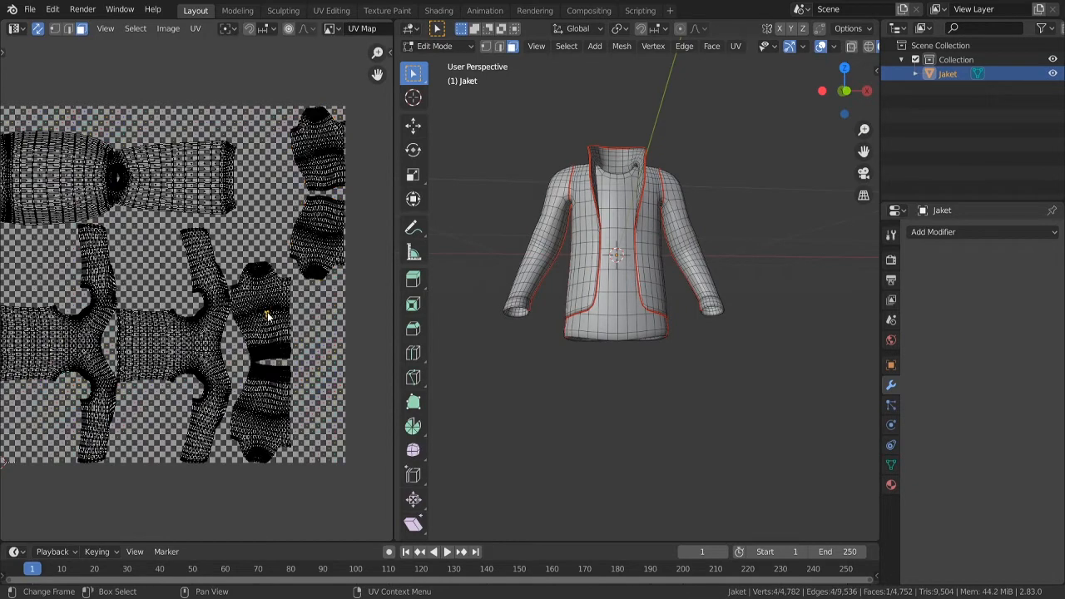
{"action": "key", "text": "l"}
{"action": "key", "text": "l"}
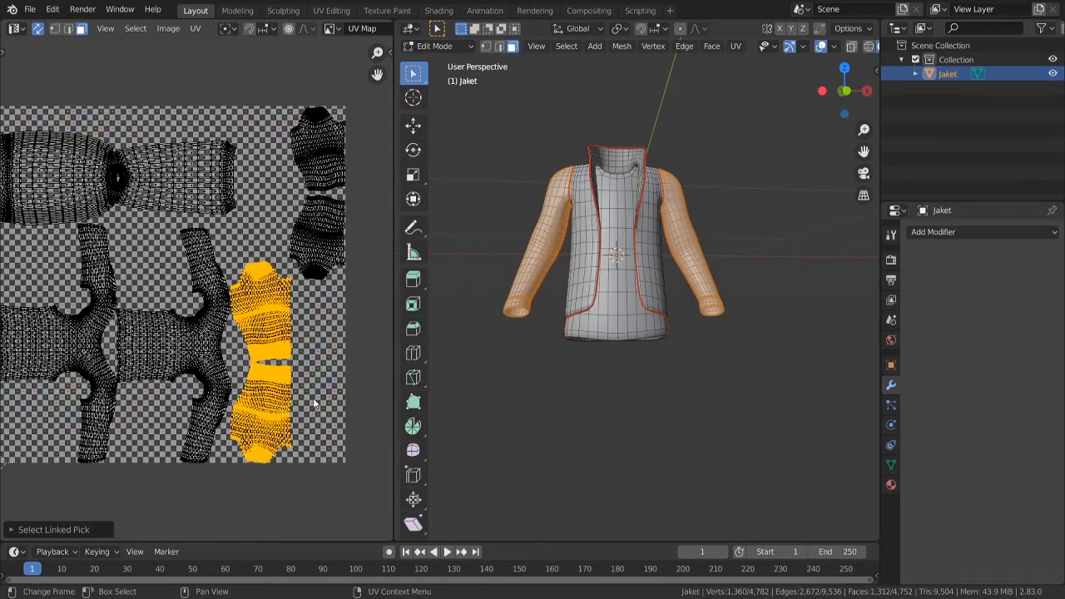
{"action": "key", "text": "s"}
{"action": "left_click", "coordinate": [306, 392]}
{"action": "key", "text": "g"}
{"action": "right_click", "coordinate": [310, 391]}
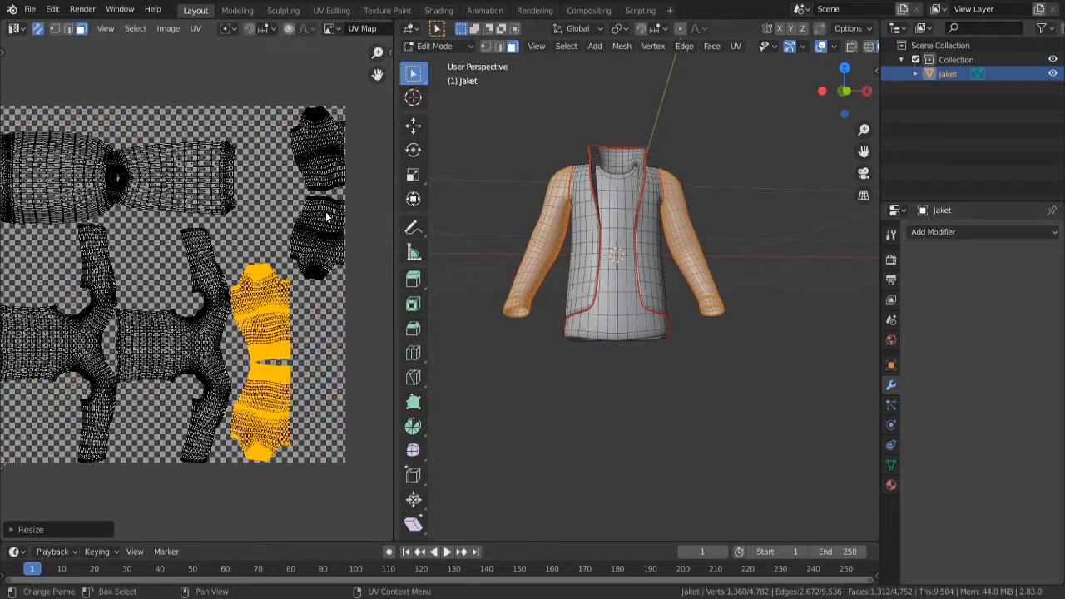
- Scale the inner sleeve UV islands down slightly and align them along Y and X with the grid's upper-right corner
{"action": "key", "text": "alt+a"}
{"action": "key", "text": "l"}
{"action": "key", "text": "l"}
{"action": "key", "text": "s"}
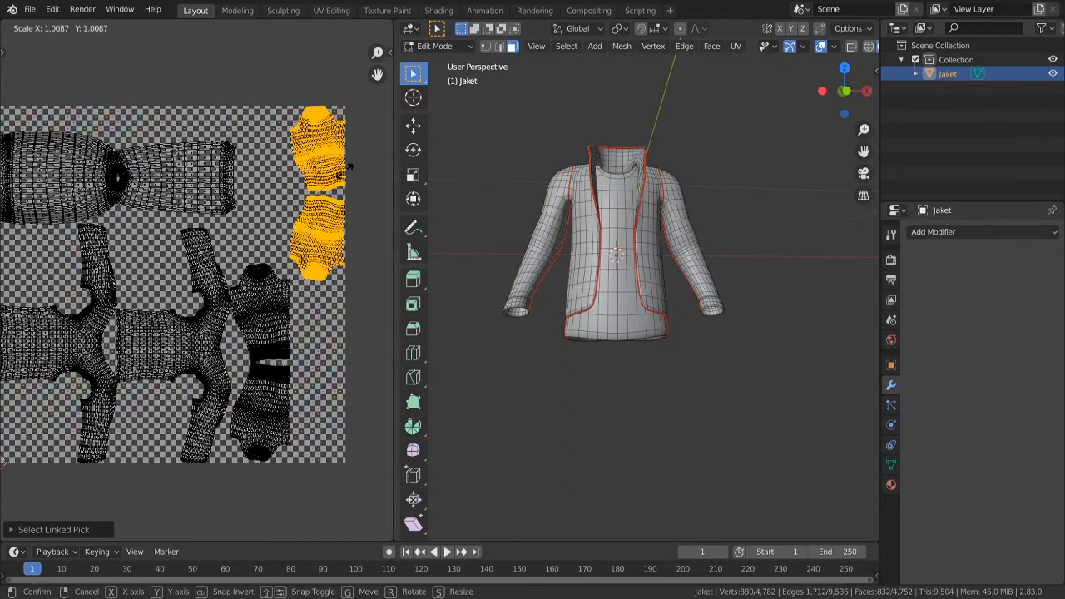
{"action": "left_click", "coordinate": [342, 173]}
{"action": "key", "text": "g"}
{"action": "key", "text": "y"}
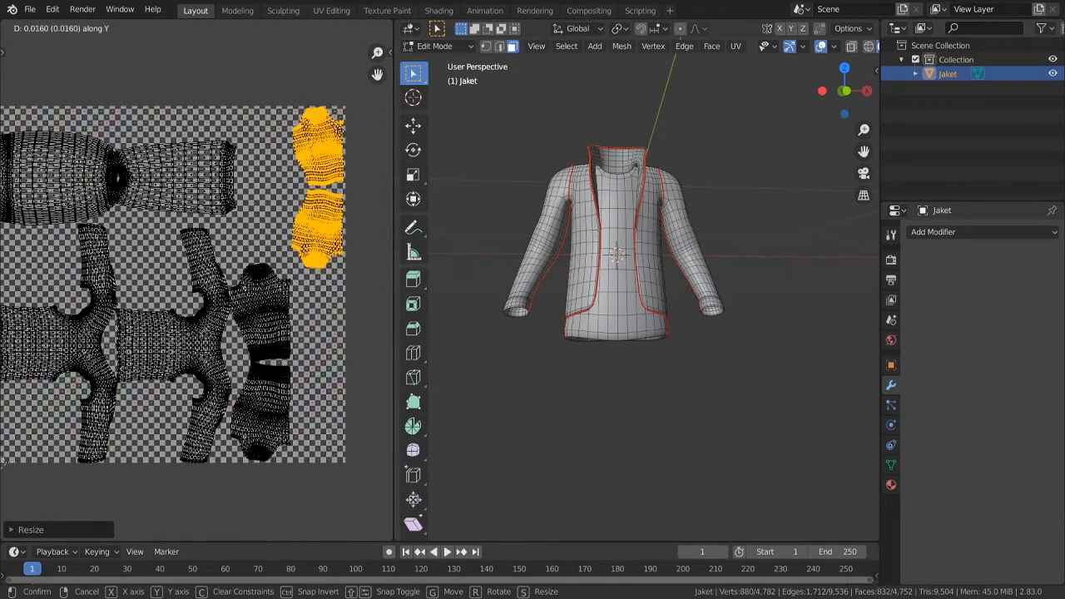
{"action": "left_click", "coordinate": [294, 250]}
{"action": "key", "text": "g"}
{"action": "key", "text": "x"}
{"action": "left_click", "coordinate": [2, 301]}
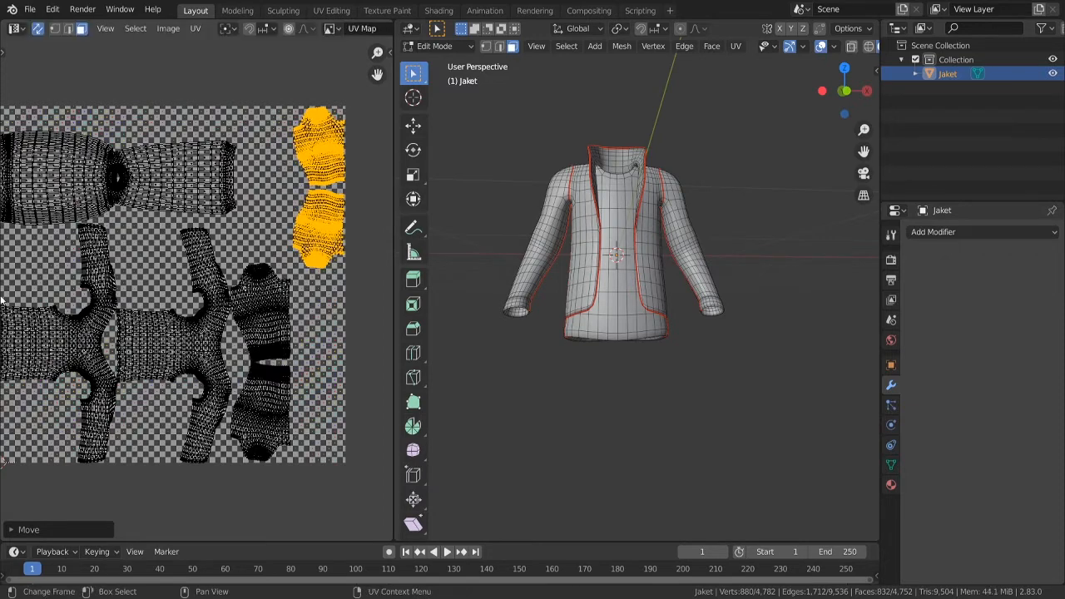
- Move the outer sleeve UV islands below the inner sleeves in the grid's lower-right corner, adjusting their scale slightly to fit
{"action": "key", "text": "alt+a"}
{"action": "key", "text": "l"}
{"action": "key", "text": "g"}
{"action": "key", "text": "x"}
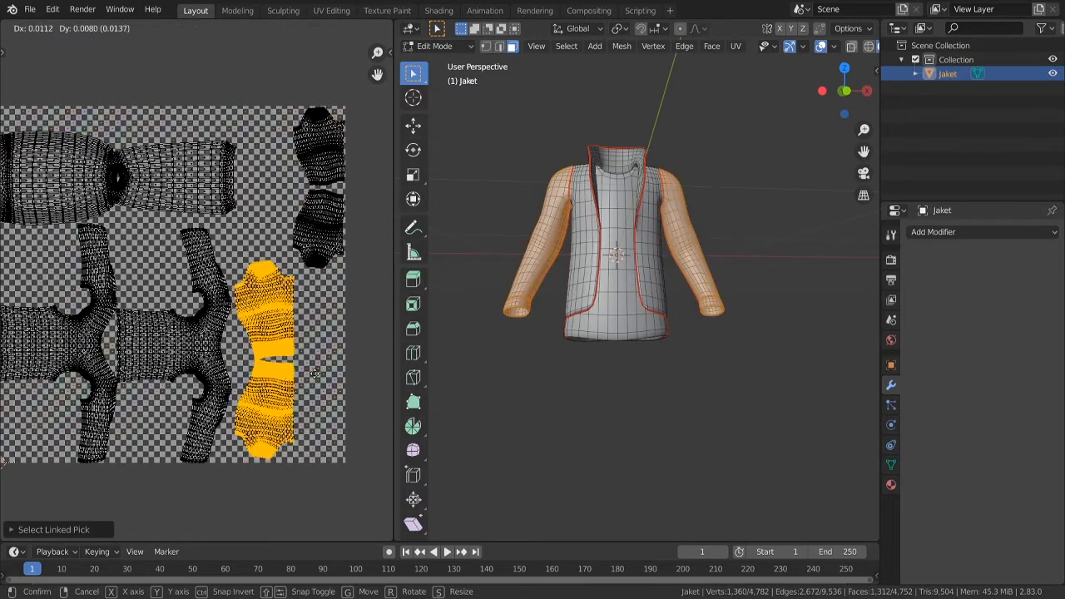
{"action": "left_click", "coordinate": [360, 376]}
{"action": "key", "text": "s"}
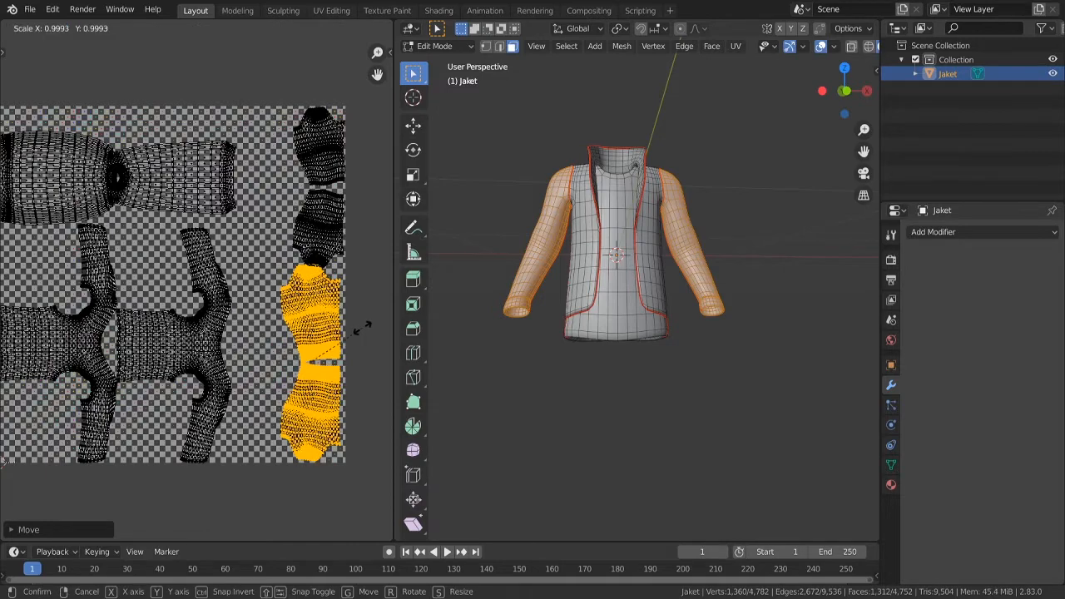
{"action": "left_click", "coordinate": [355, 335]}
{"action": "key", "text": "g"}
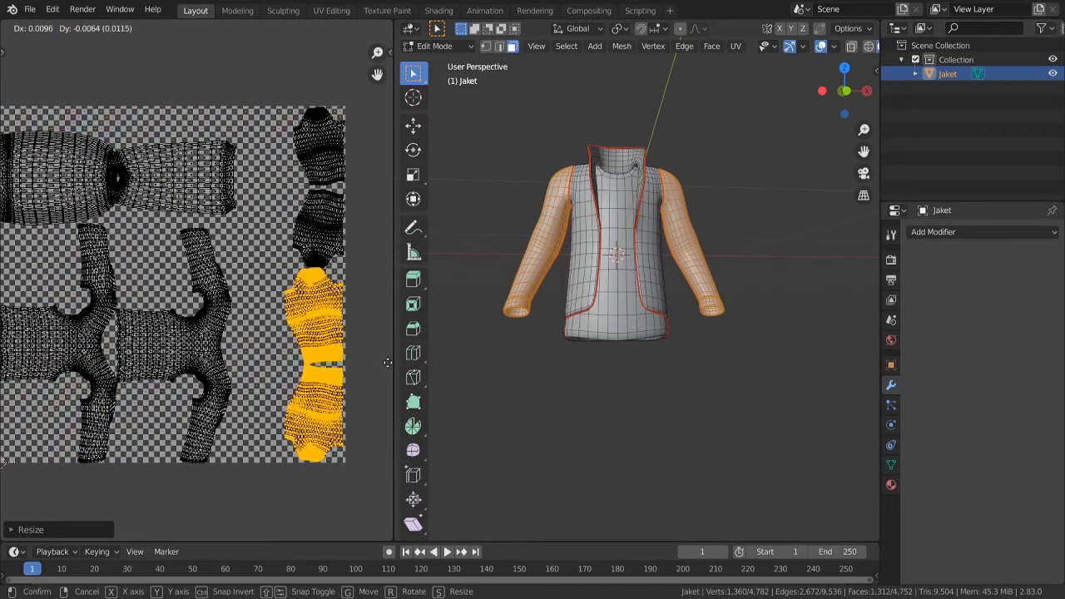
{"action": "left_click", "coordinate": [173, 287]}
- Fine-tune the outer sleeve UV islands' position against the grid's right and bottom edges
{"action": "scroll", "coordinate": [294, 287], "scroll_direction": "up", "scroll_amount": 1}
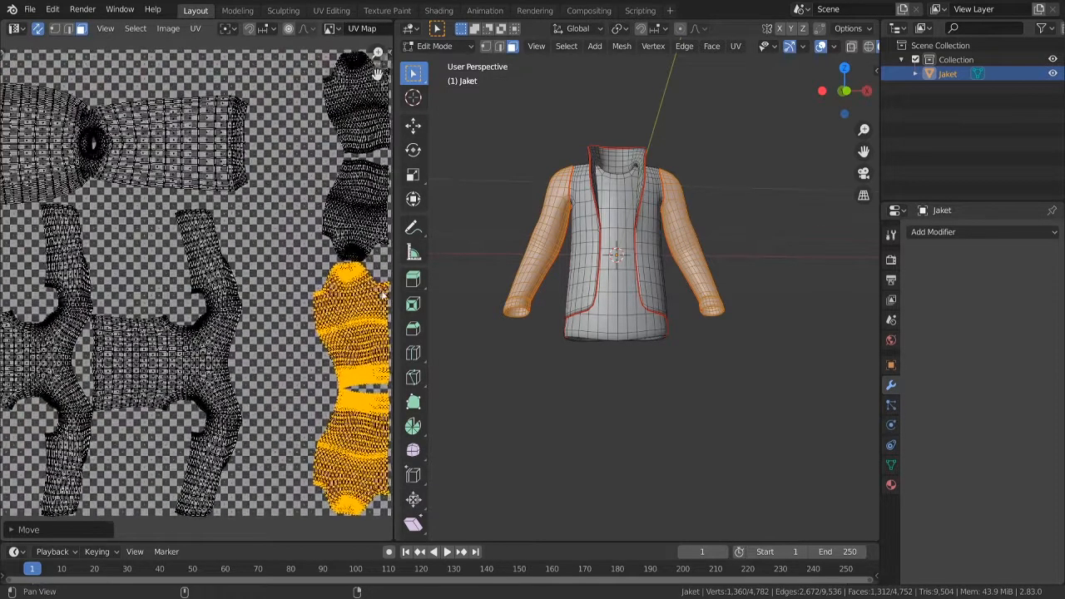
{"action": "scroll", "coordinate": [336, 275], "scroll_direction": "up", "scroll_amount": 1}
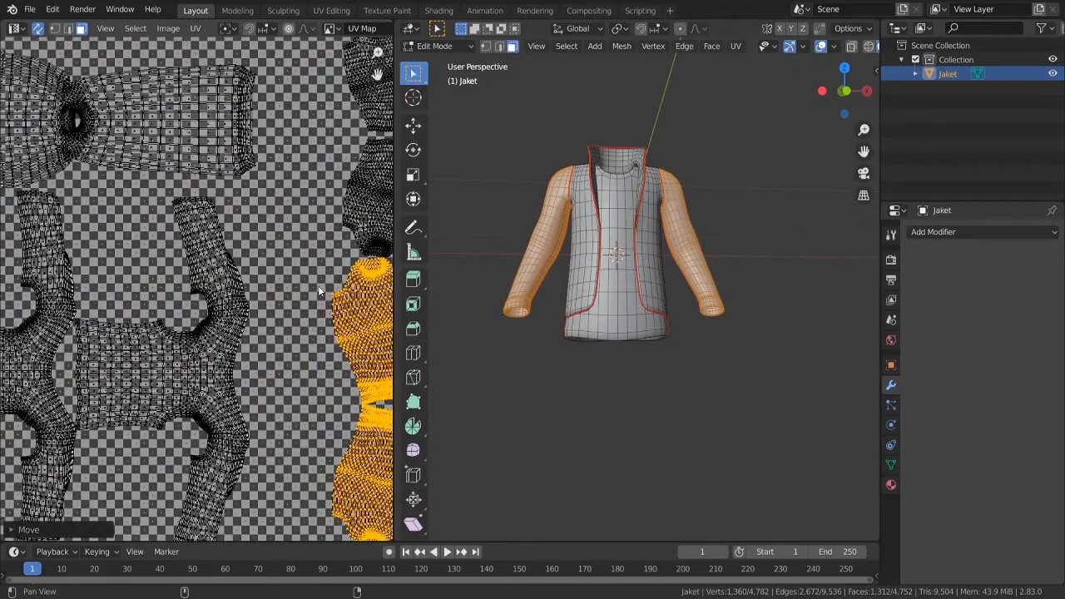
{"action": "middle_click_drag", "start_coordinate": [319, 291], "coordinate": [185, 245]}
{"action": "key", "text": "g"}
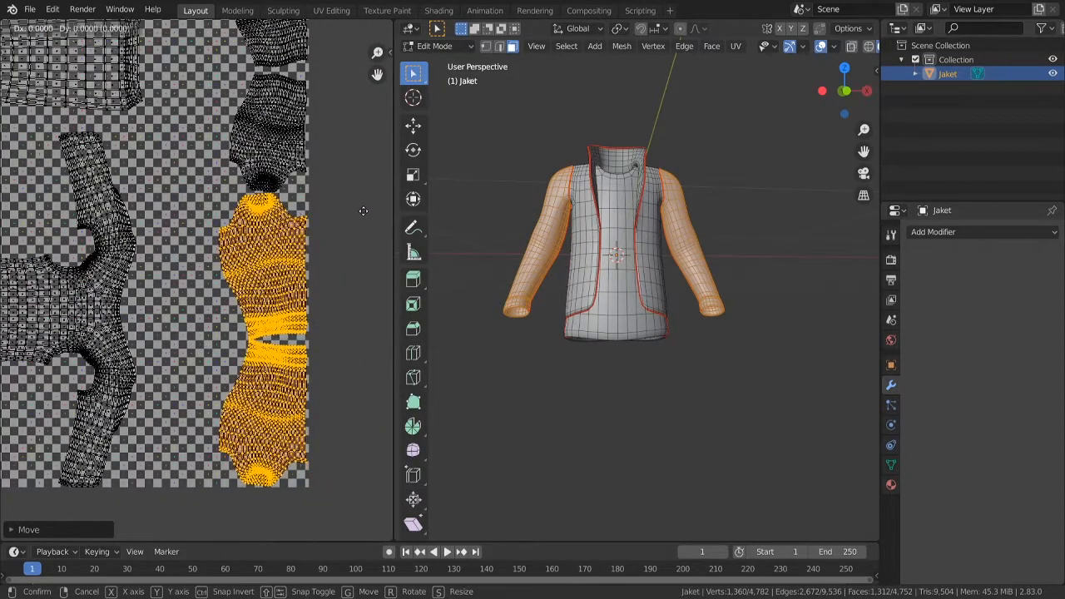
{"action": "left_click", "coordinate": [363, 213]}
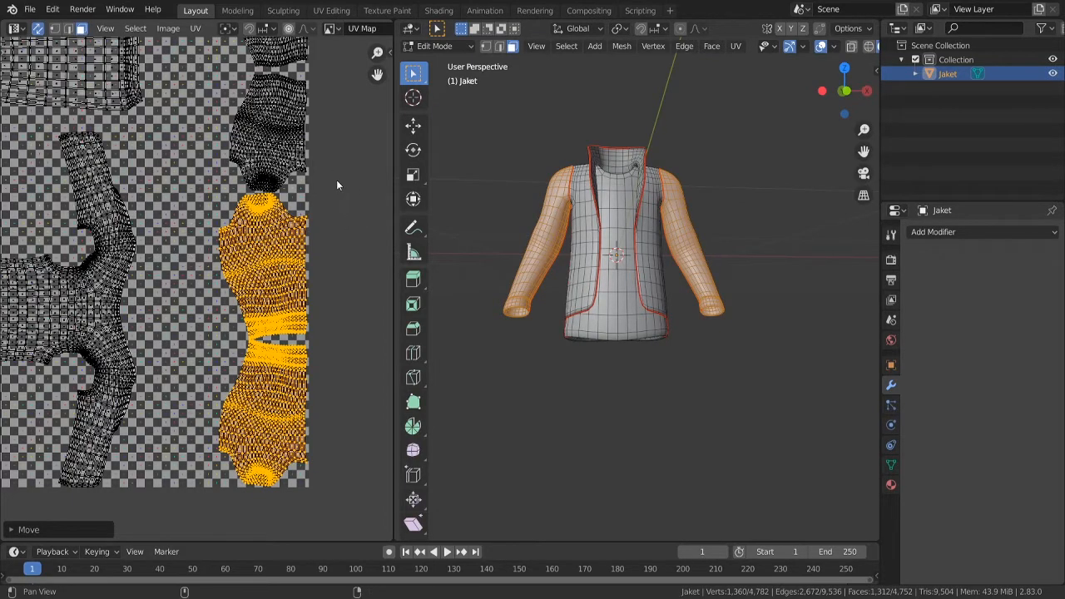
- Select both inner sleeve UV islands, nudge them along Y and rescale them slightly to clear the outer sleeves
{"action": "scroll", "coordinate": [337, 154], "scroll_direction": "up", "scroll_amount": 3}
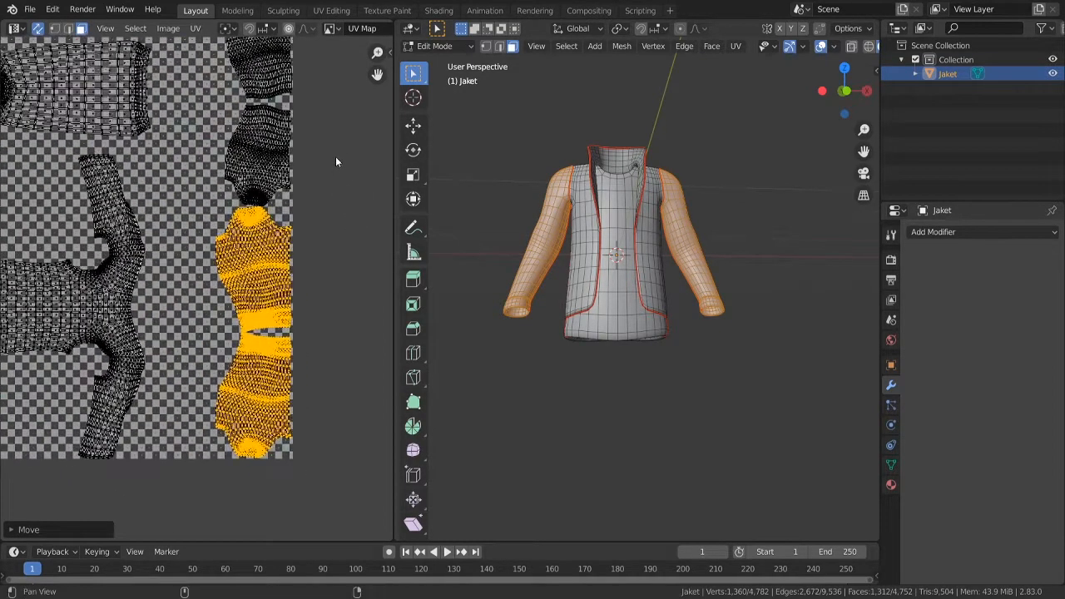
{"action": "middle_click_drag", "start_coordinate": [335, 157], "coordinate": [349, 199]}
{"action": "left_click", "coordinate": [285, 176]}
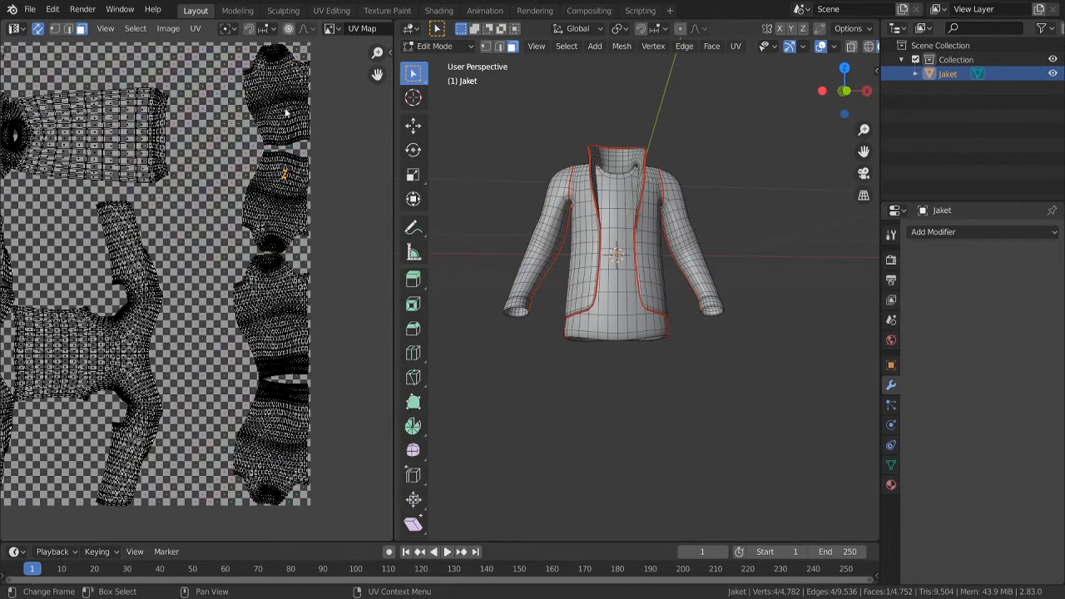
{"action": "key", "text": "l"}
{"action": "key", "text": "l"}
{"action": "key", "text": "g"}
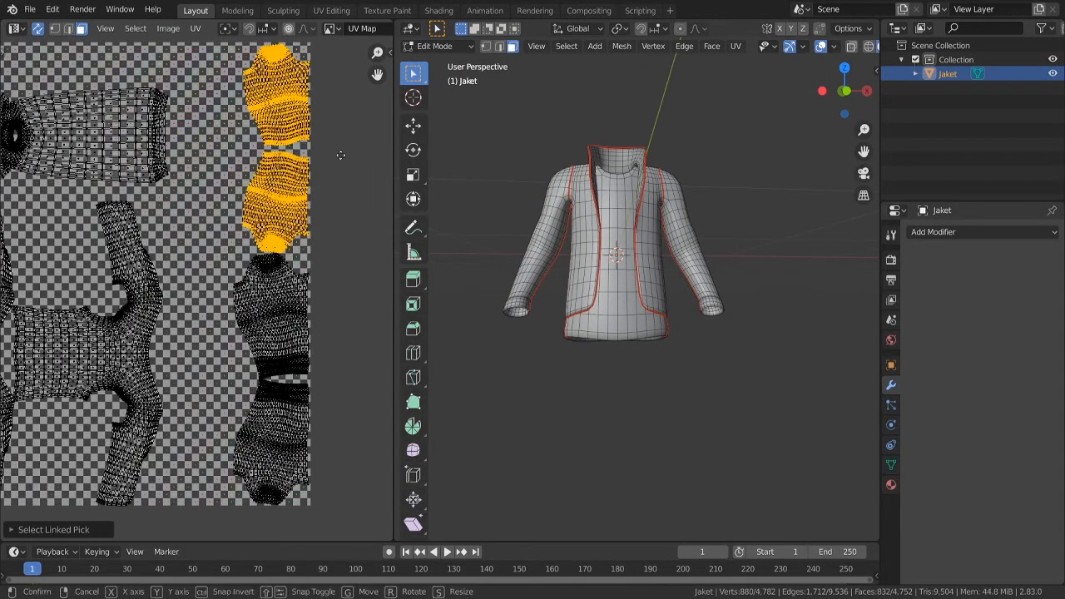
{"action": "key", "text": "y"}
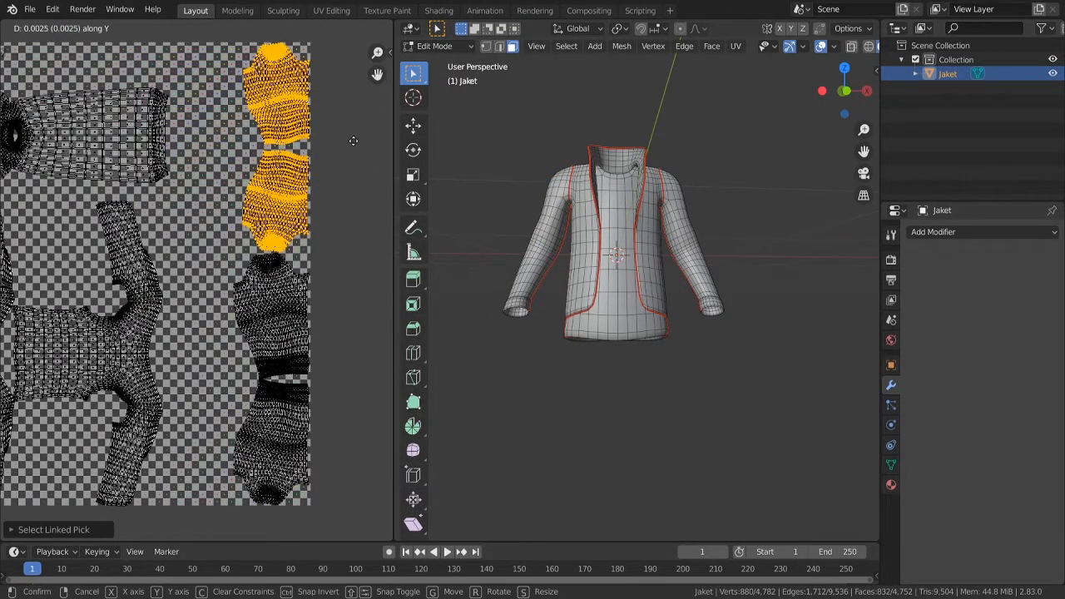
{"action": "left_click", "coordinate": [353, 146]}
{"action": "key", "text": "s"}
{"action": "left_click", "coordinate": [344, 143]}
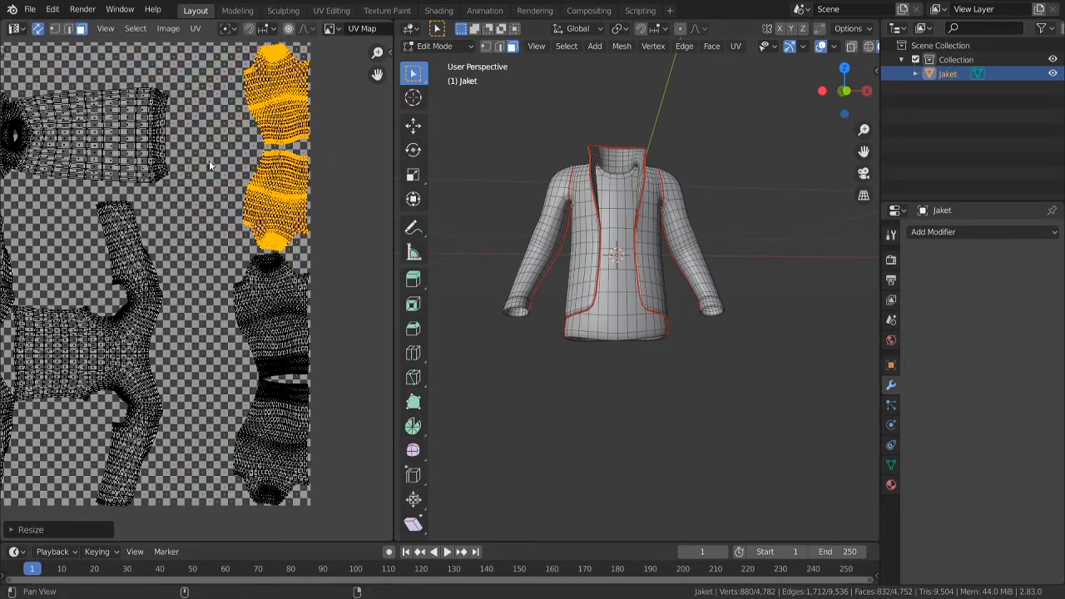
- Select only the jacket and inner shirt body UV islands, excluding all sleeves, and scale them up slightly together
{"action": "key", "text": "l"}
{"action": "key", "text": "l"}
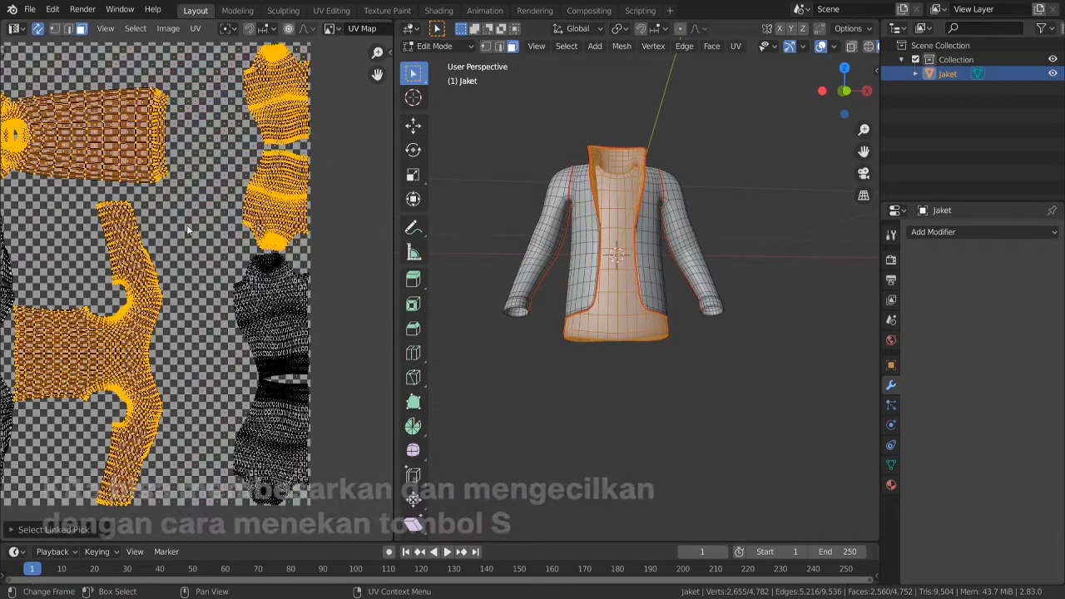
{"action": "scroll", "coordinate": [190, 226], "scroll_direction": "down", "scroll_amount": 2}
{"action": "key", "text": "alt+a"}
{"action": "key", "text": "l"}
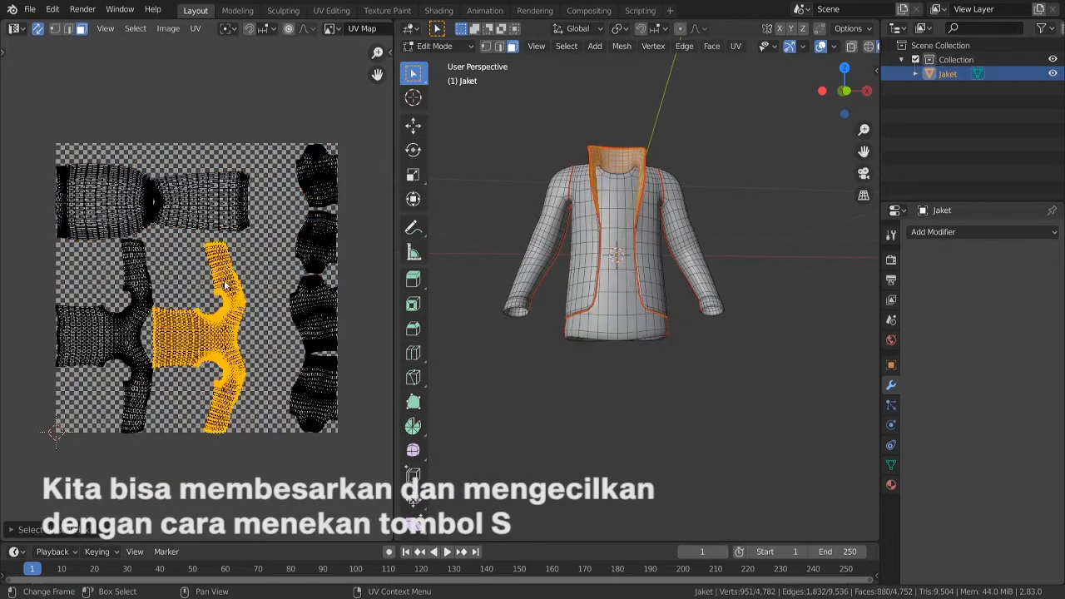
{"action": "key", "text": "l"}
{"action": "key", "text": "l"}
{"action": "key", "text": "s"}
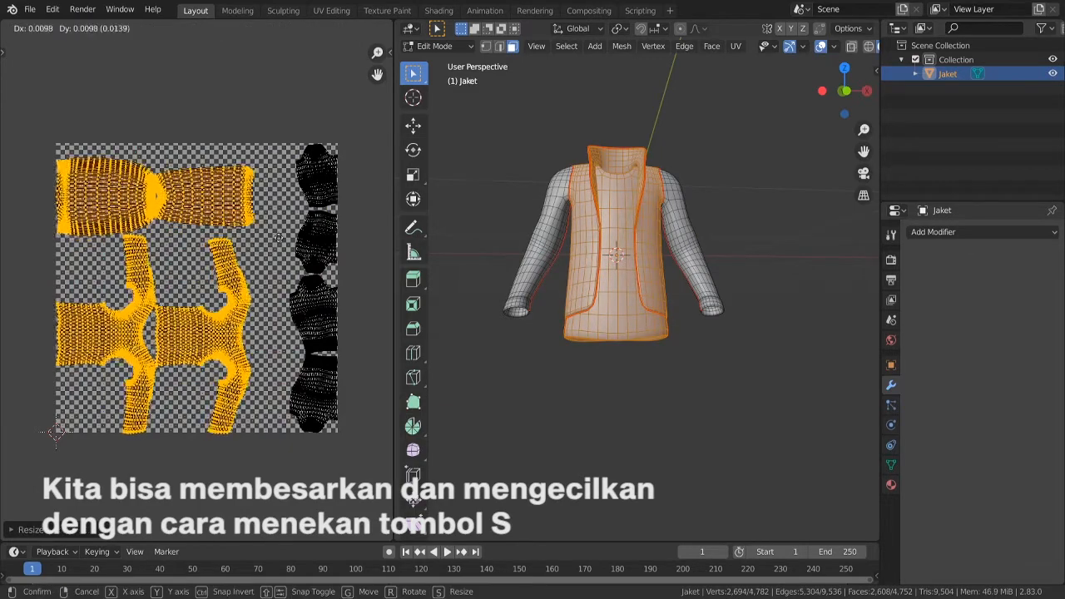
{"action": "left_click", "coordinate": [70, 89]}
- Move the body UV islands into the free space between the grid's left edge and the sleeve islands, adjusting their scale slightly to fit
{"action": "key", "text": "g"}
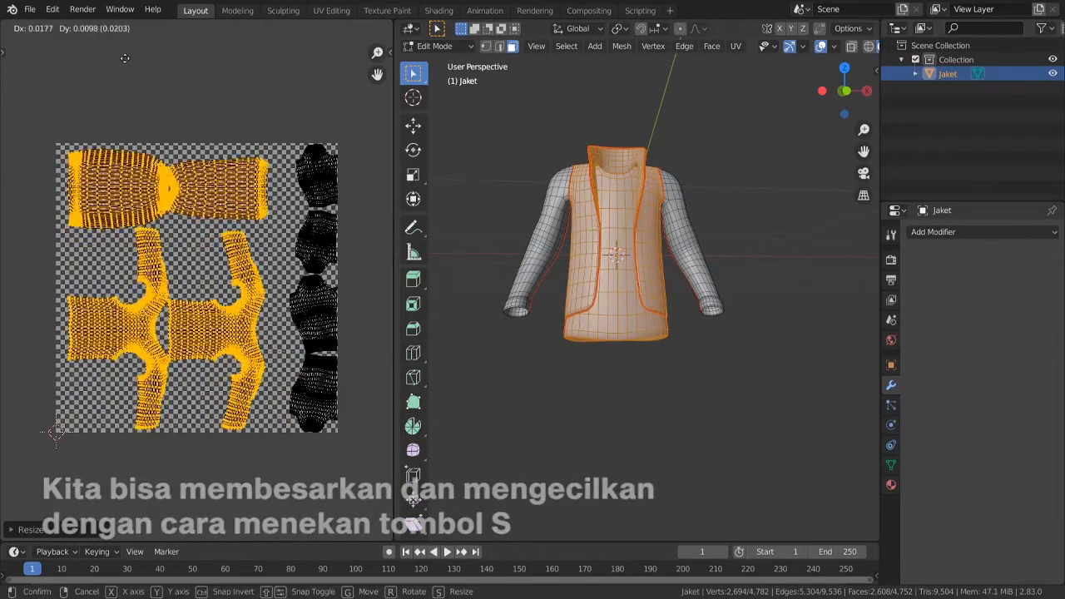
{"action": "left_click", "coordinate": [148, 41]}
{"action": "key", "text": "s"}
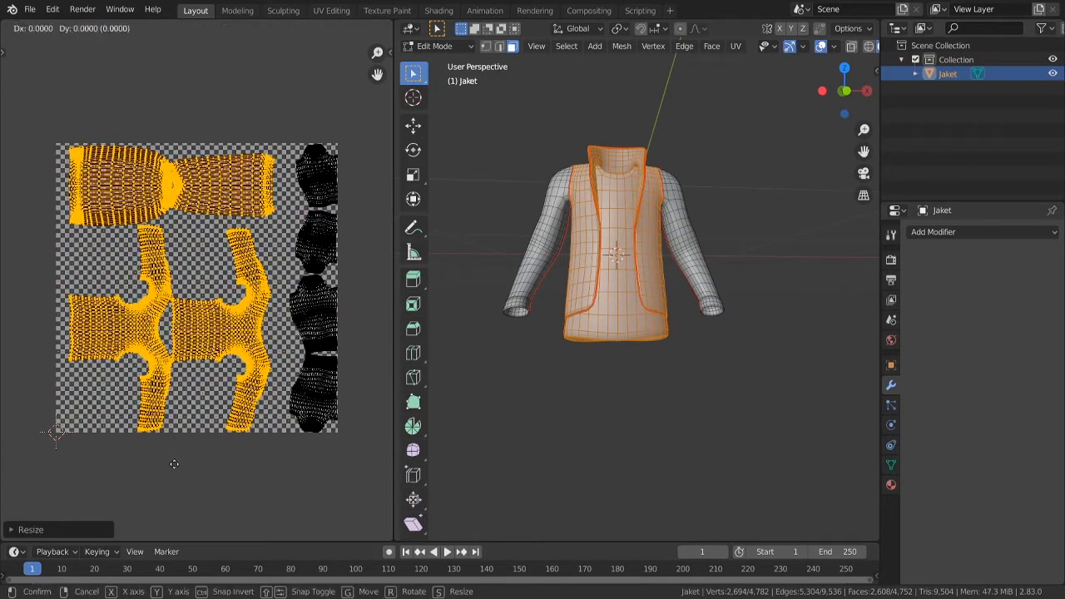
{"action": "left_click", "coordinate": [174, 464]}
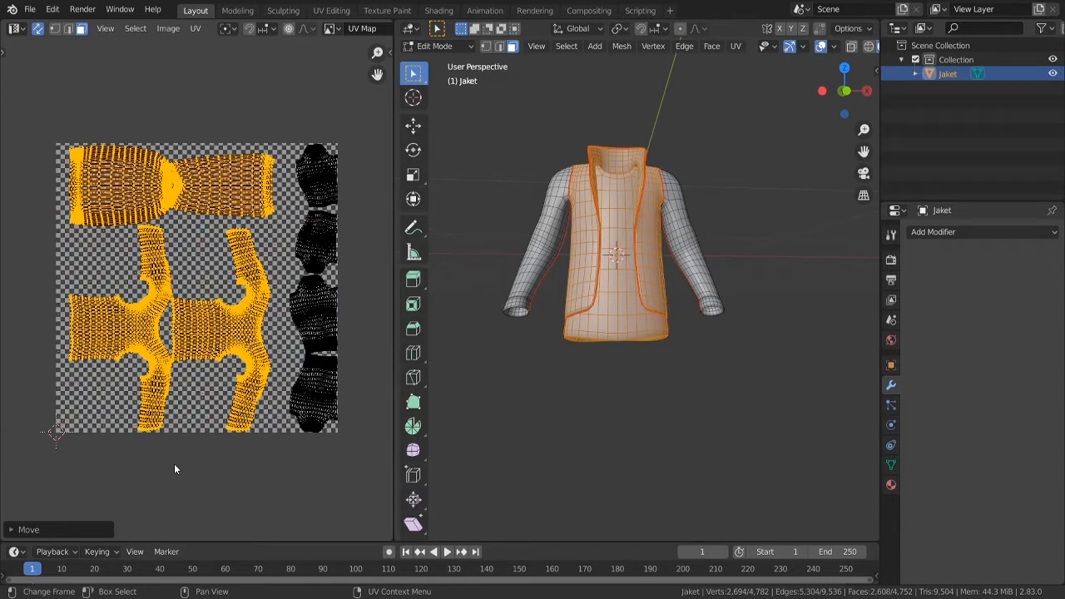
- Select all of the jacket's faces, return it to Object Mode and save the project
{"action": "key", "text": "Tab"}
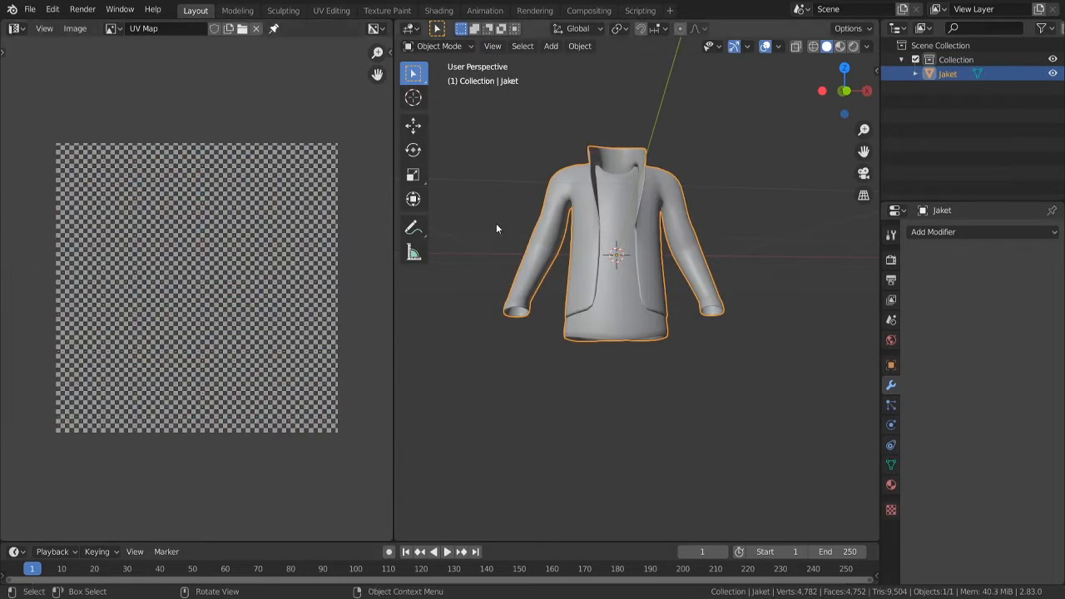
{"action": "key", "text": "Tab"}
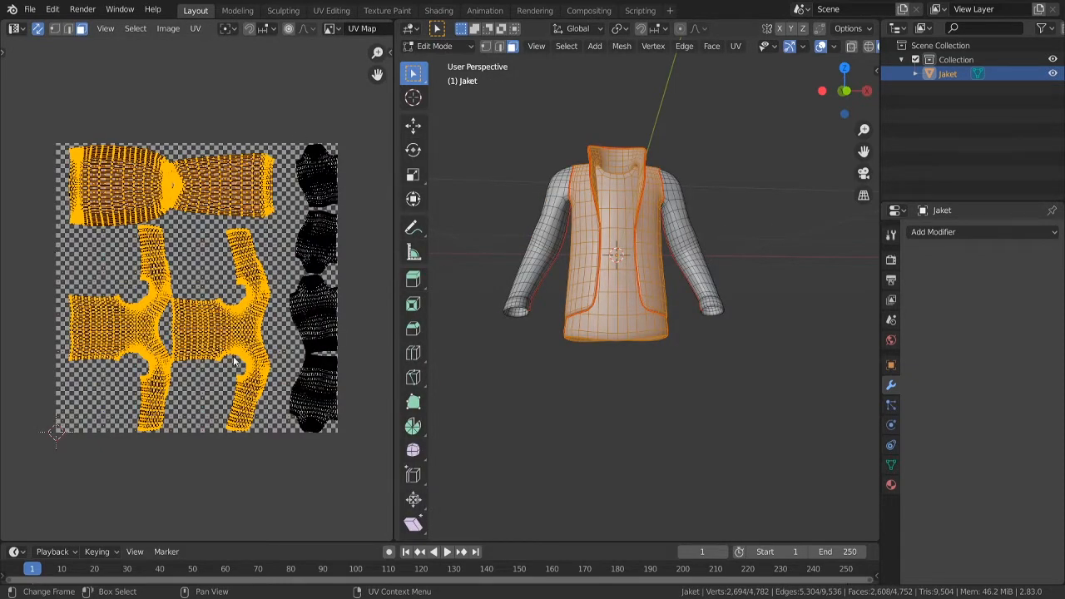
{"action": "key", "text": "a"}
{"action": "middle_click_drag", "start_coordinate": [475, 302], "coordinate": [527, 362]}
{"action": "key", "text": "Tab"}
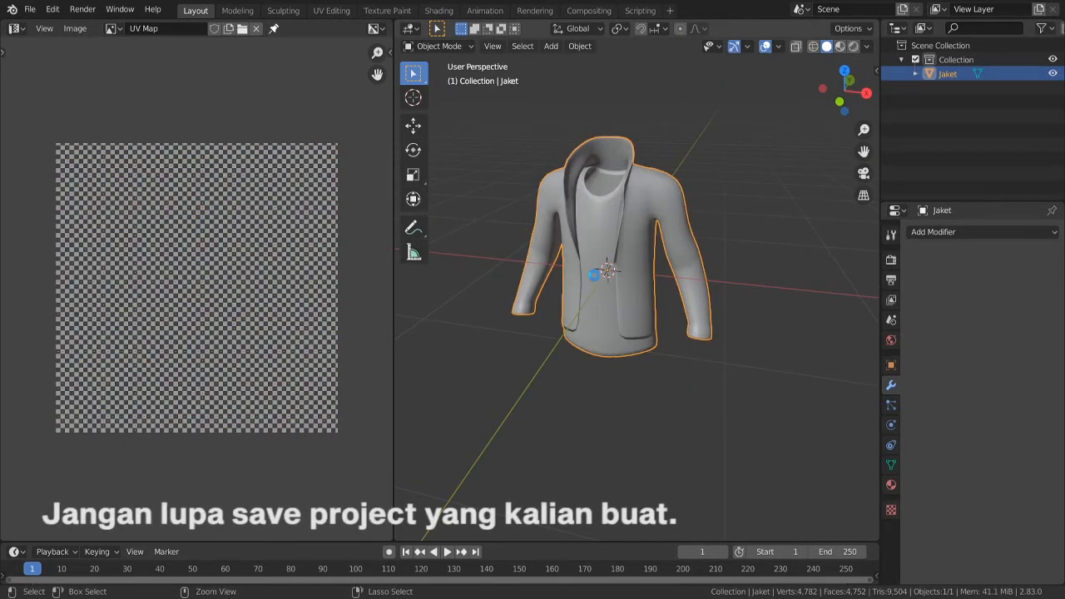
{"action": "key", "text": "ctrl+s"}
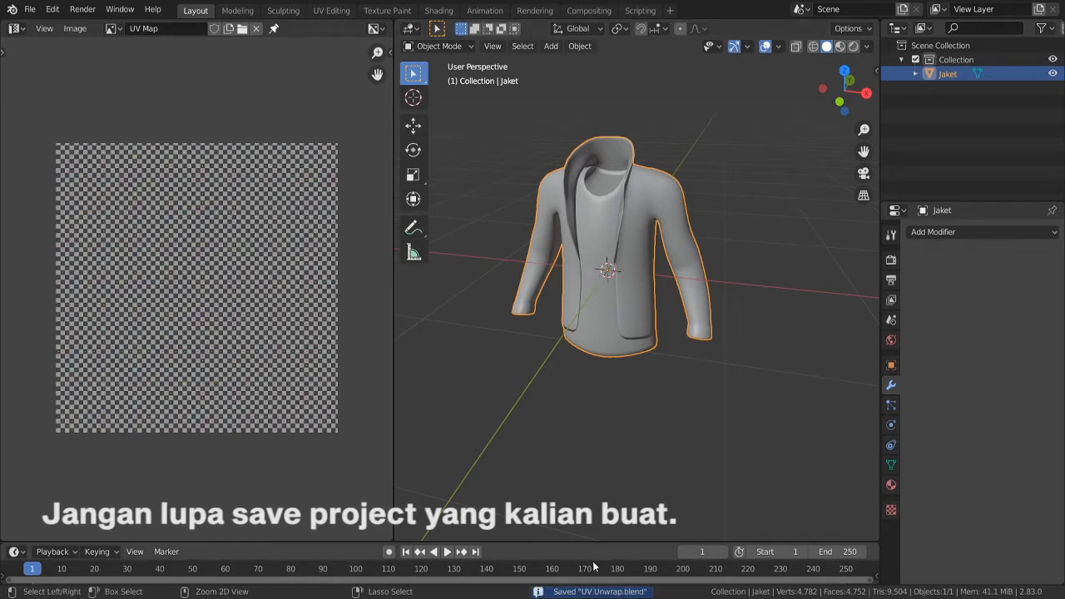